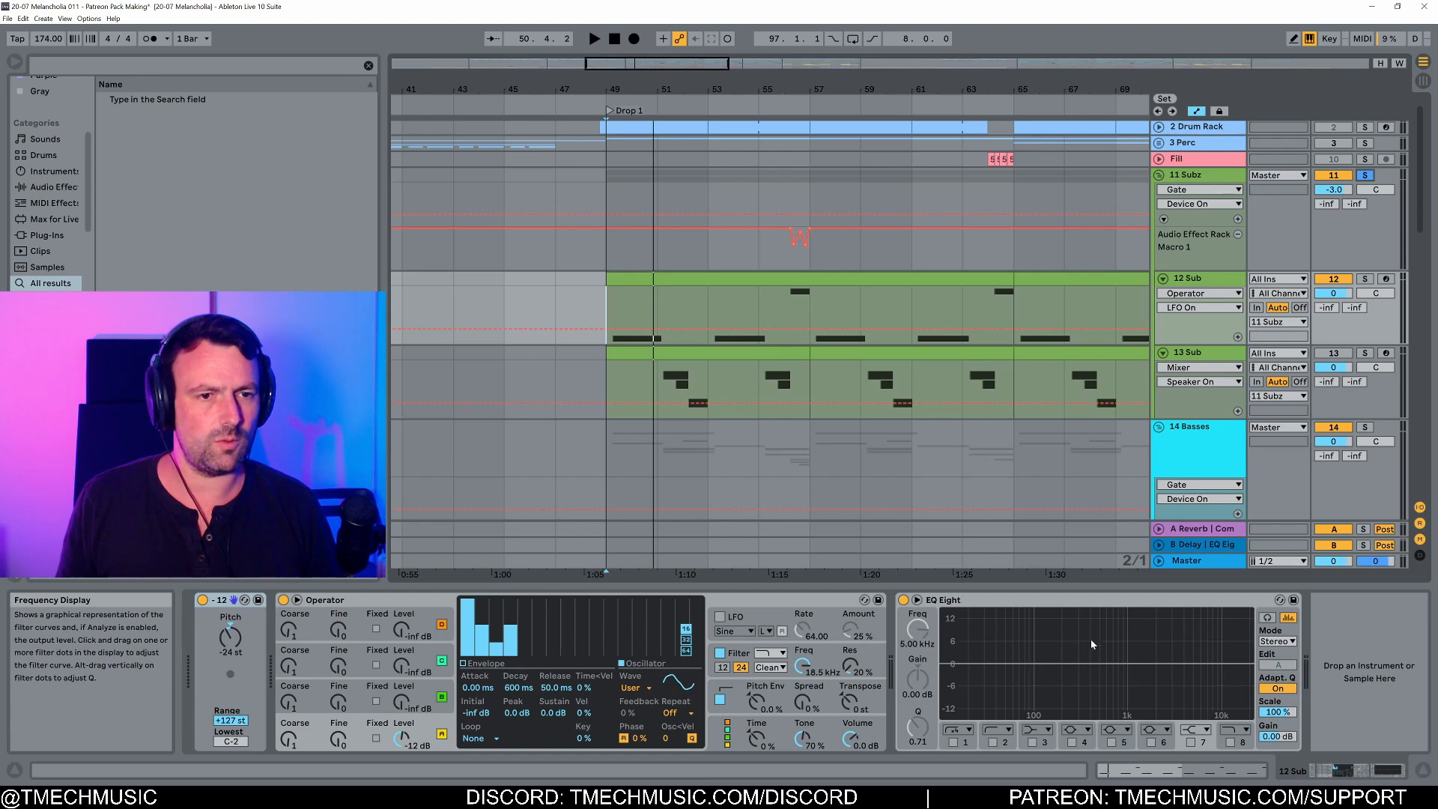
Step: Turn off solo on the 11 Subz group and fold the group
click(1365, 174)
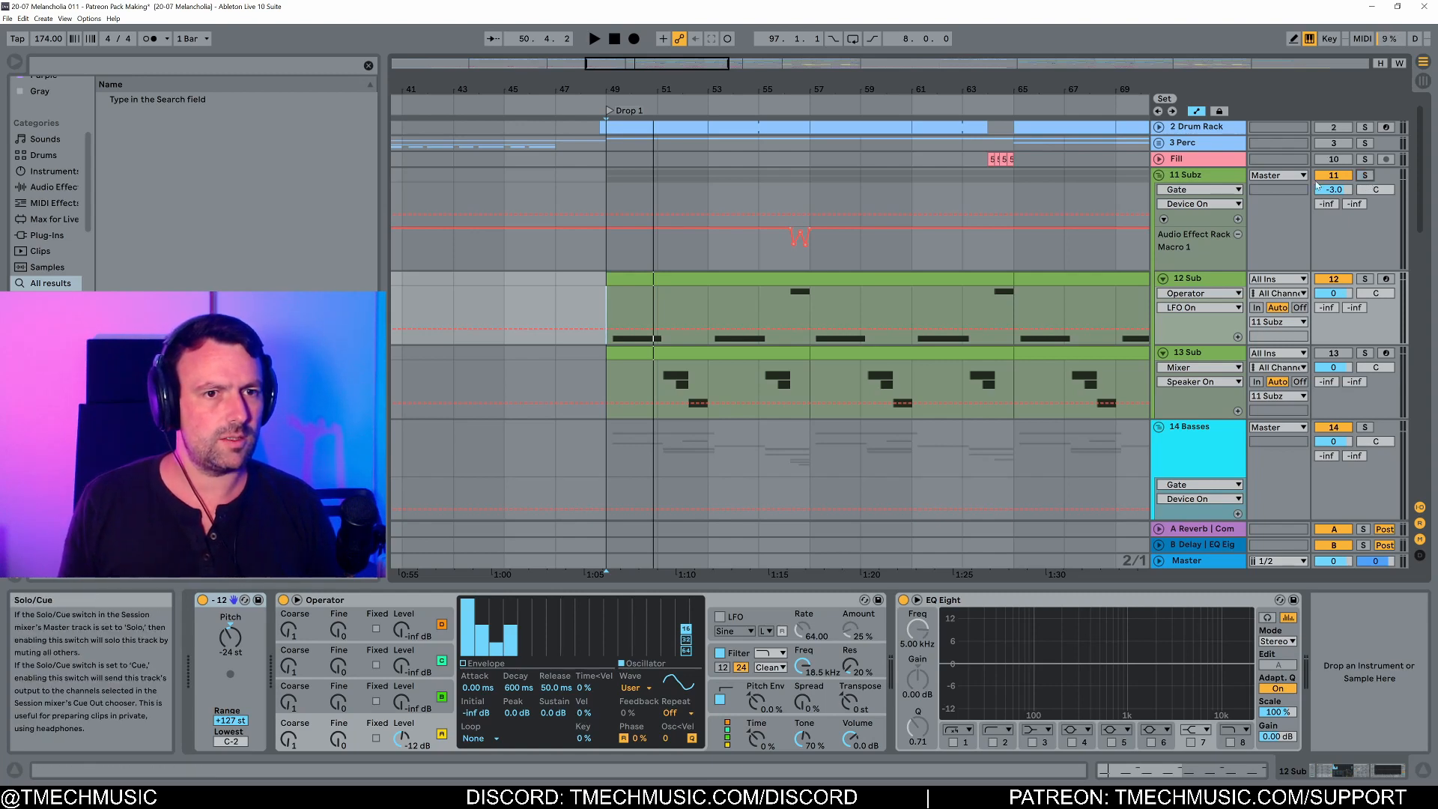
click(1160, 175)
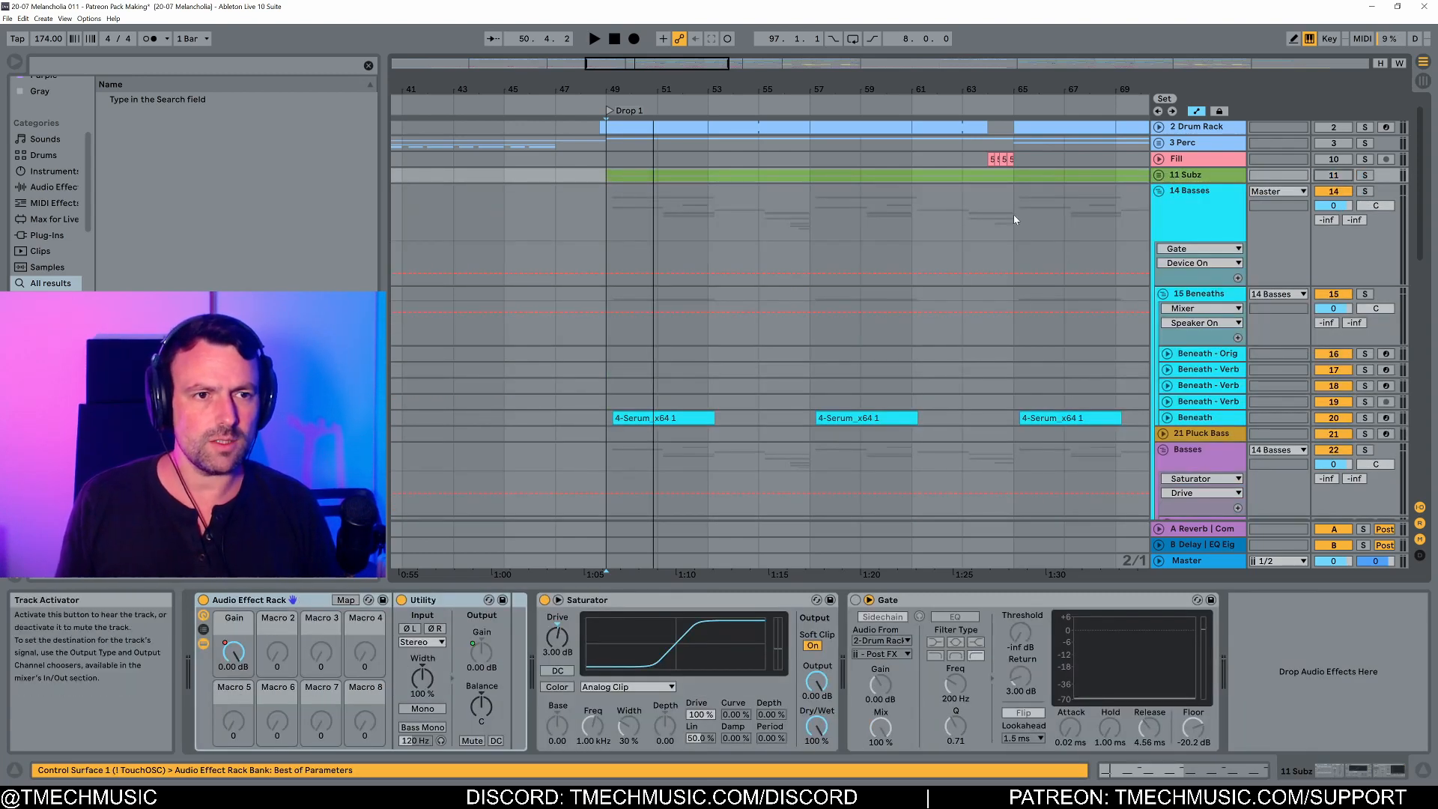
Step: Unfold and solo the Beneath track, and audition its first clip from Drop 1
scroll(596, 231, down, 3)
scroll(597, 230, up, 3)
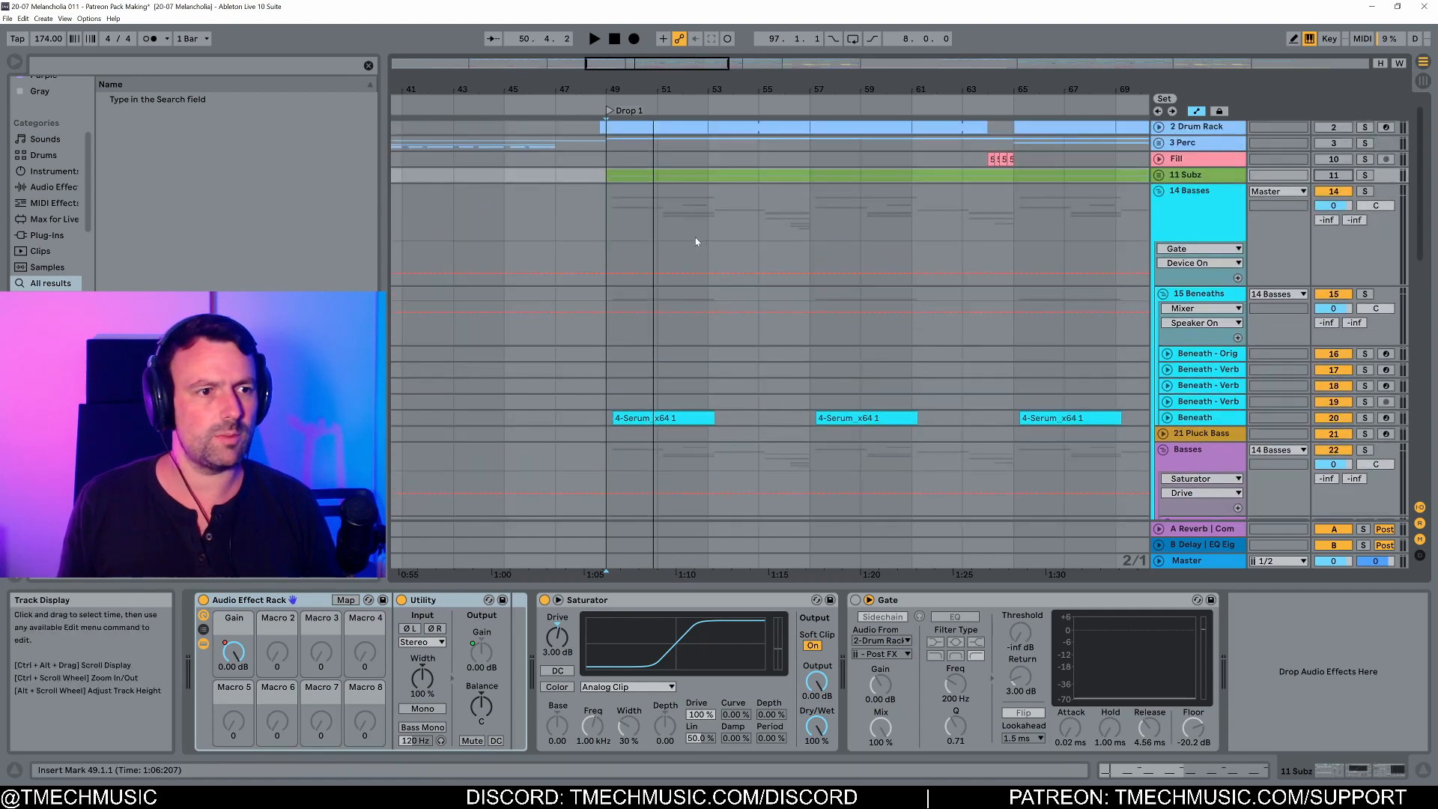
scroll(596, 224, down, 10)
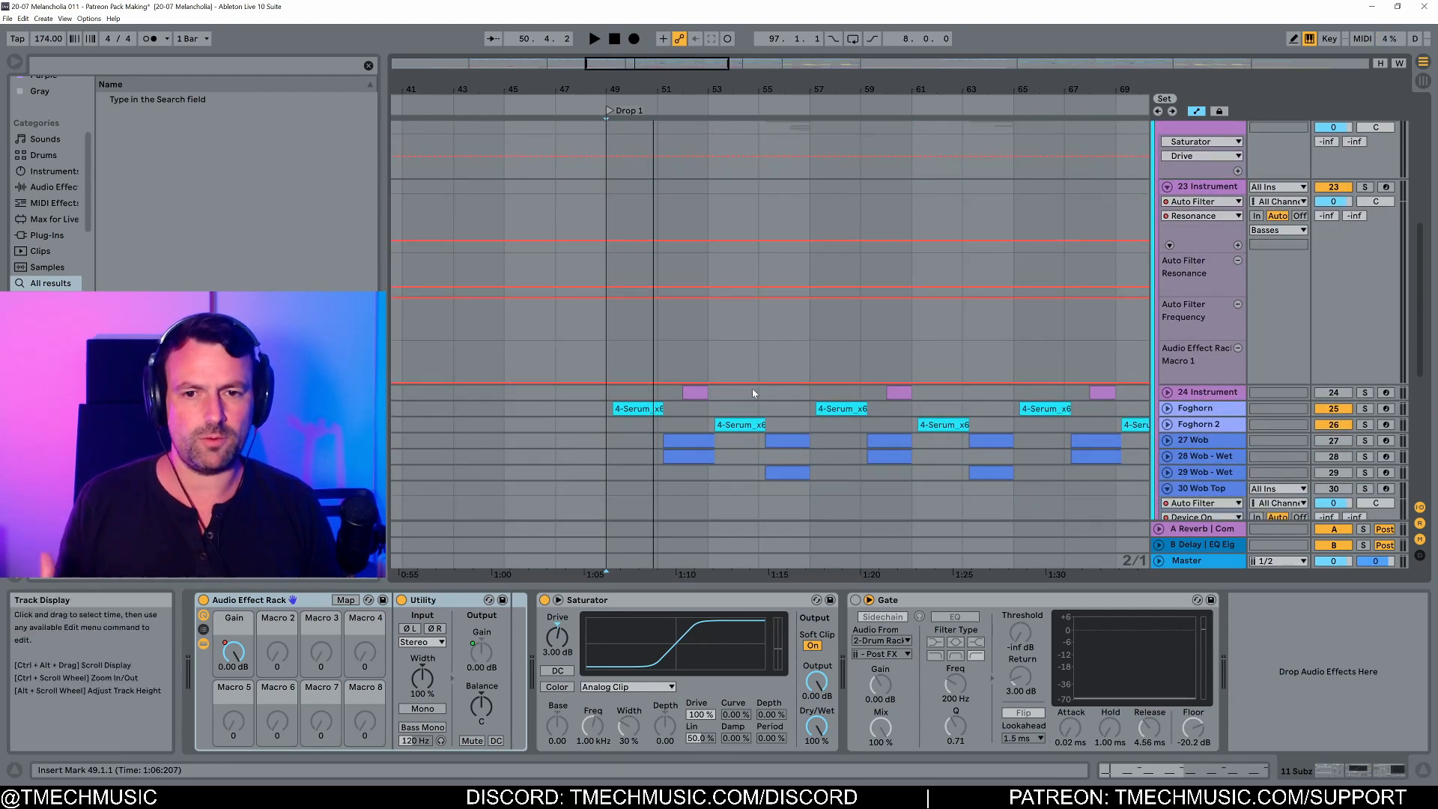
scroll(674, 375, up, 5)
scroll(628, 274, up, 1)
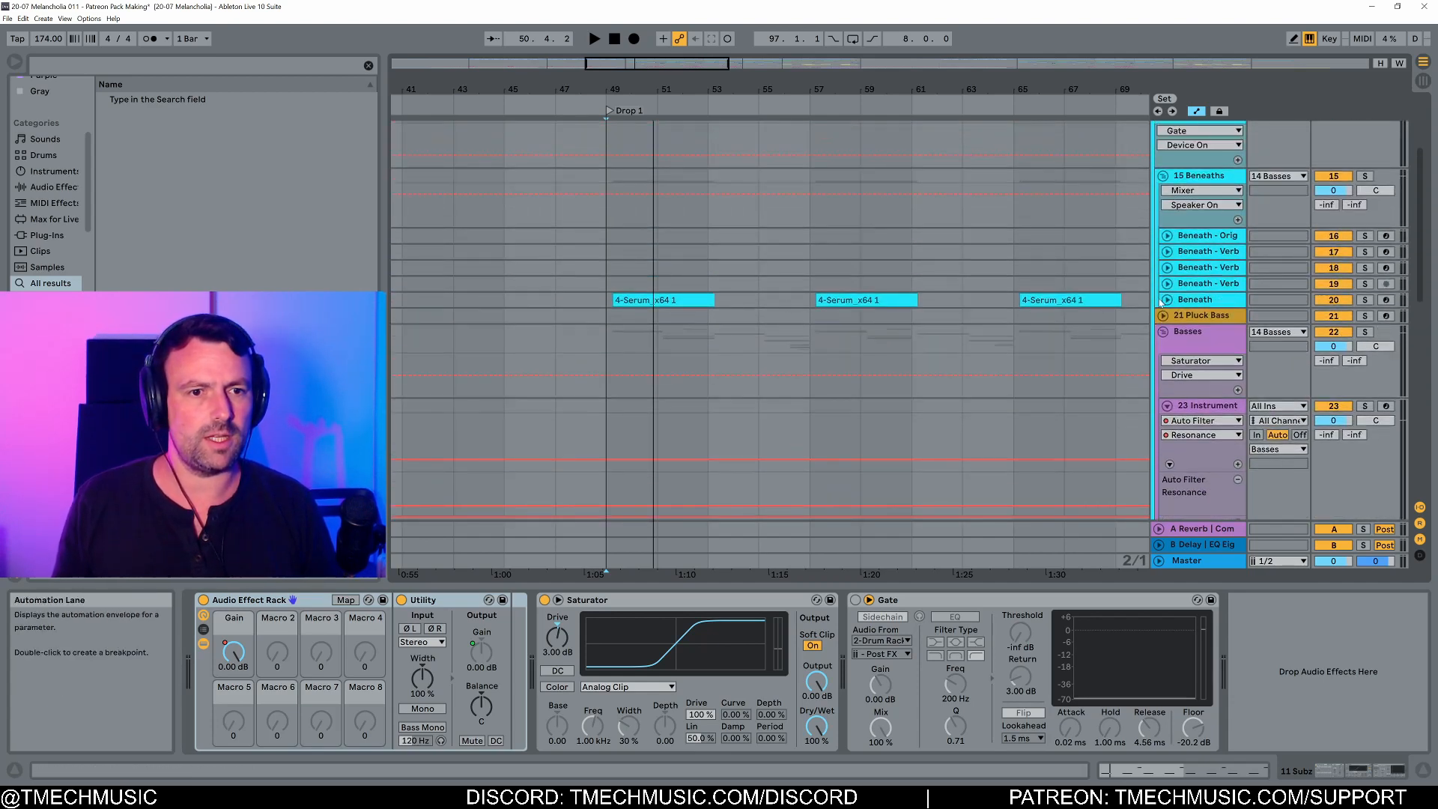
click(1185, 307)
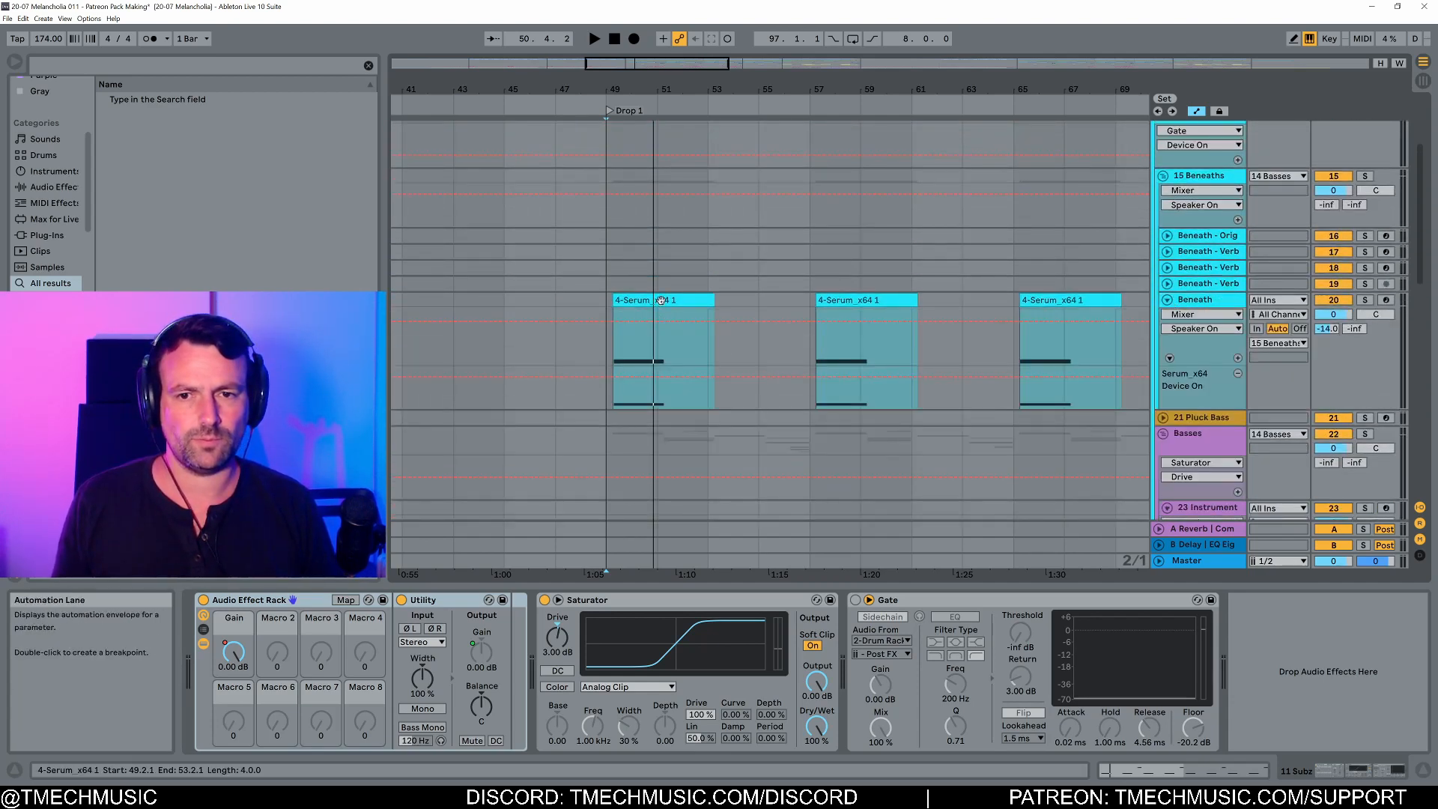
click(1364, 300)
key(space)
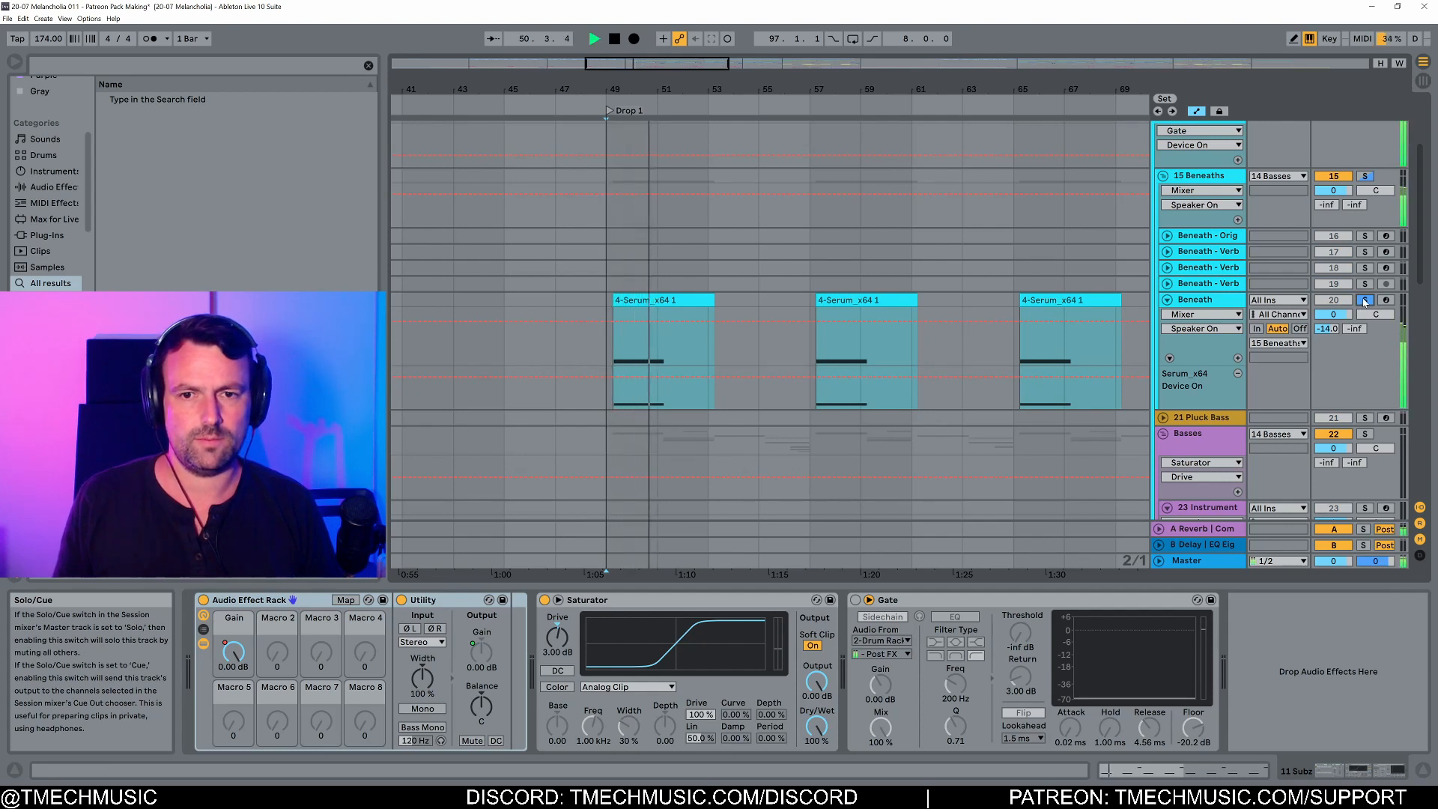
key(space)
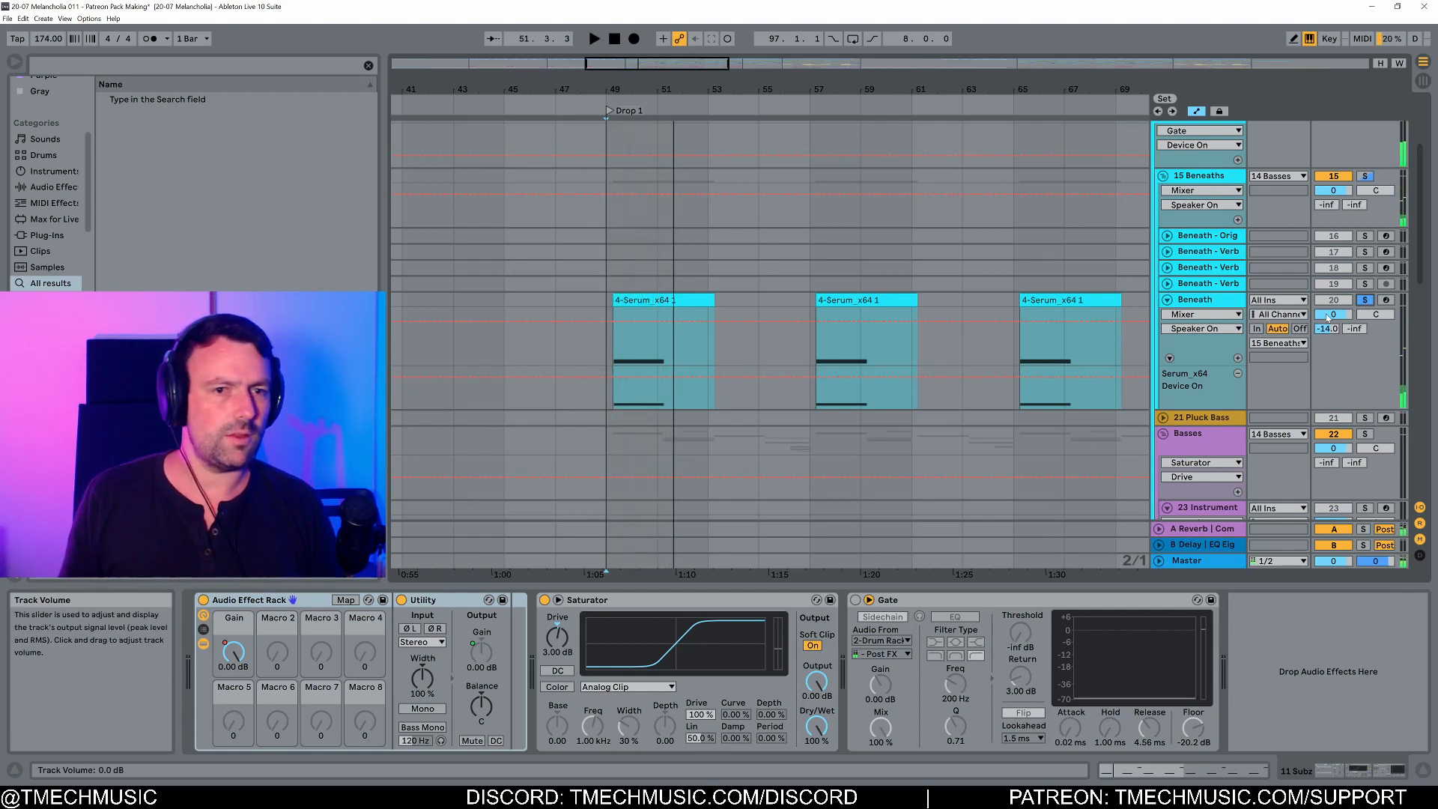
Step: Open the Beneath track's Serum instrument and examine its effects chain along with the LFO 2 and LFO 1 shapes
click(1198, 300)
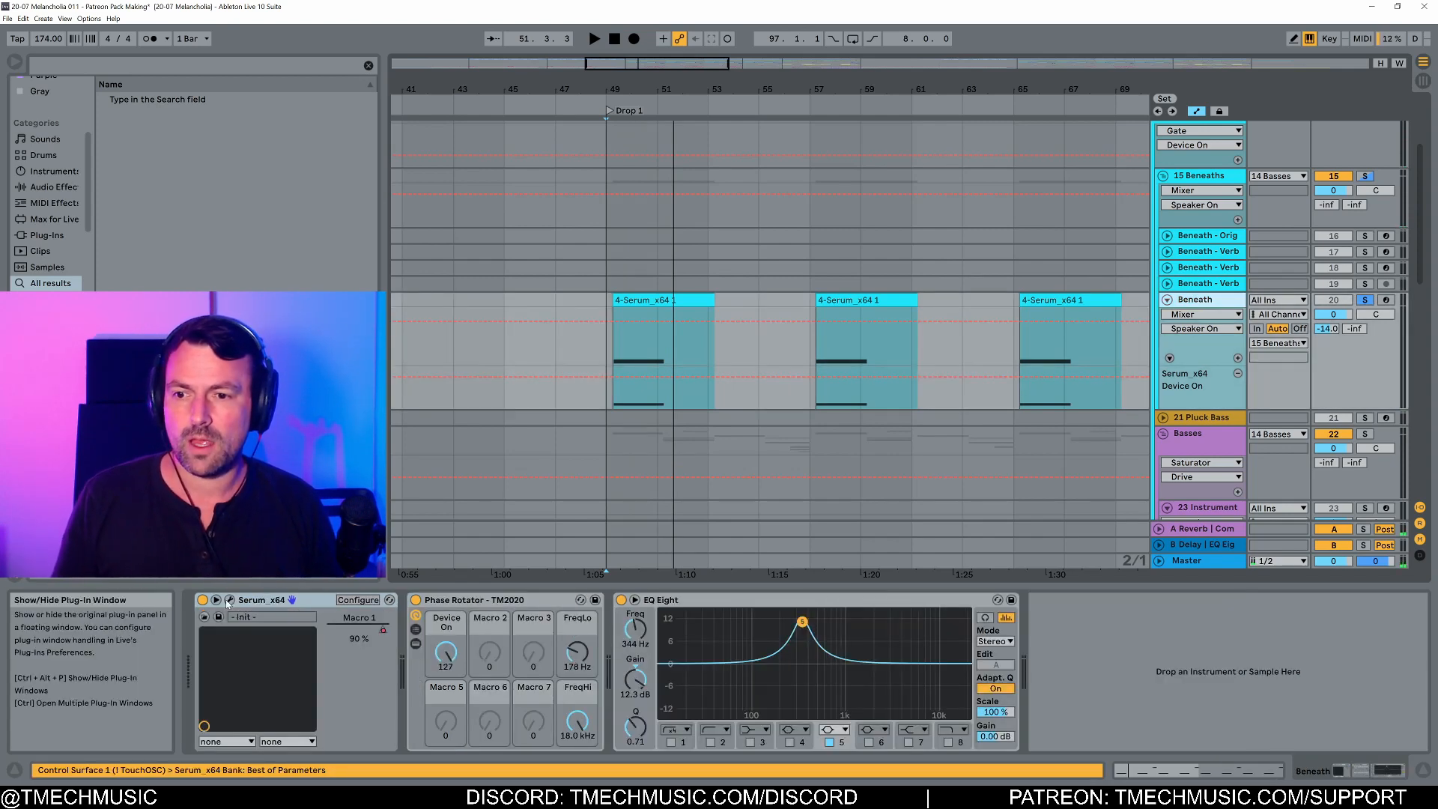
click(293, 599)
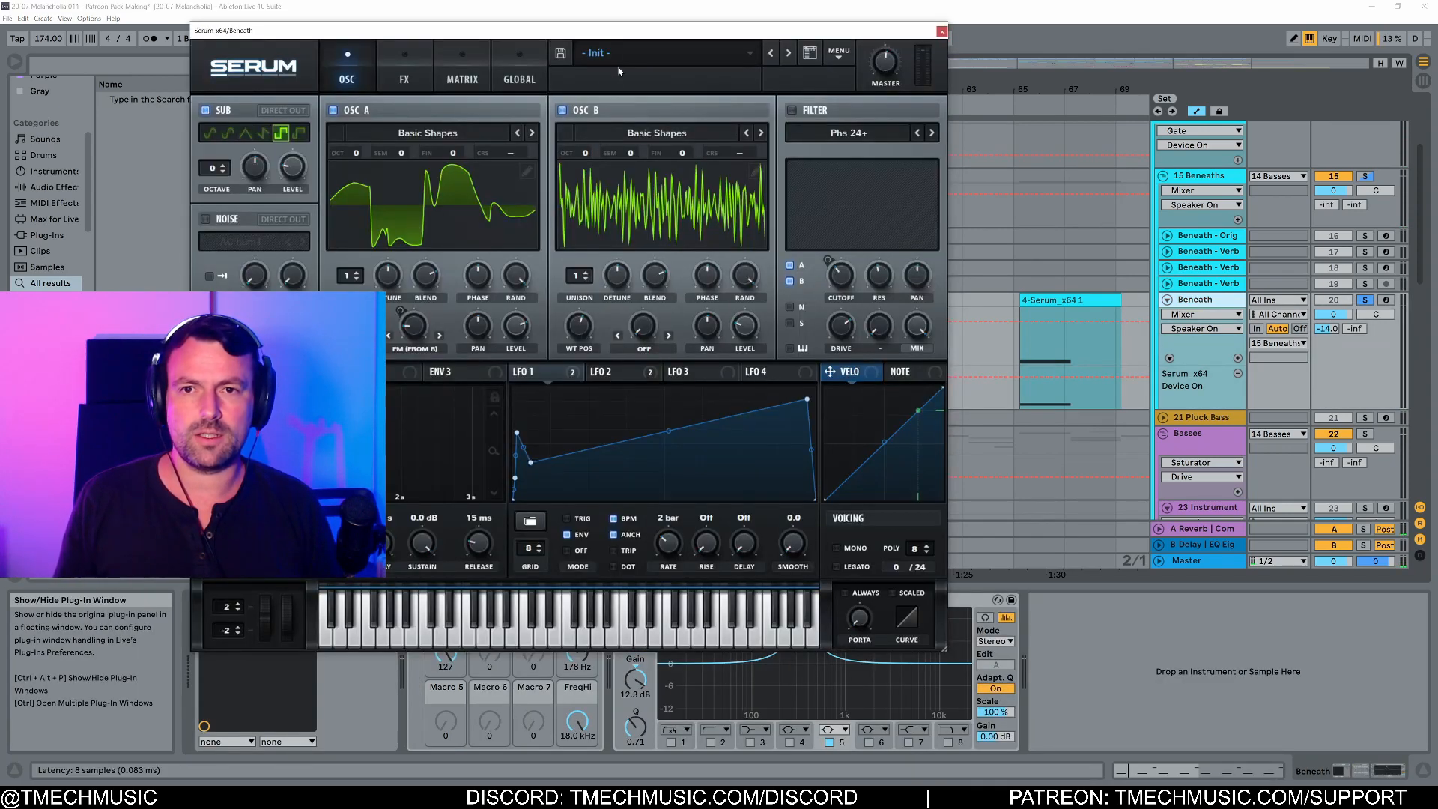
drag(618, 30, 908, 31)
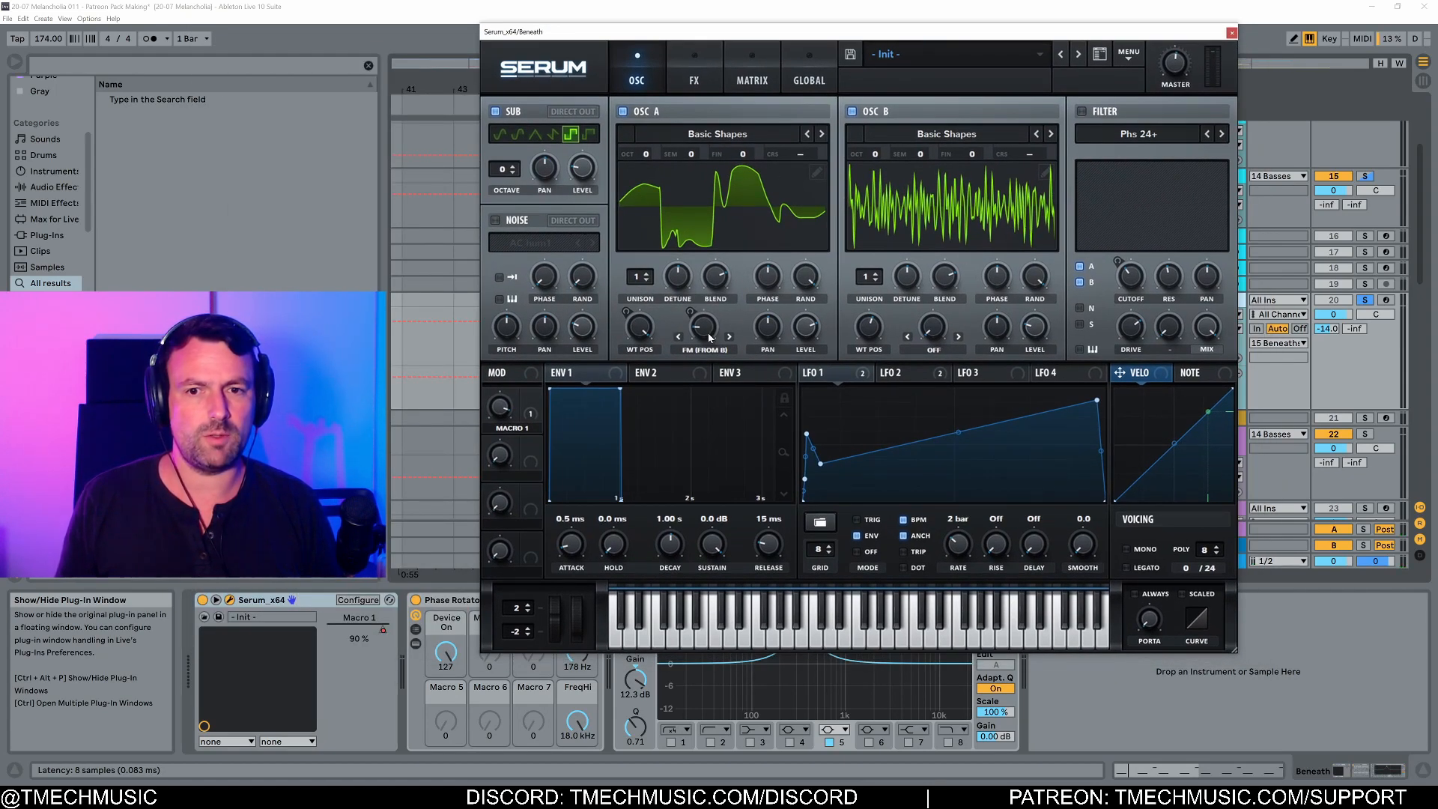
click(688, 89)
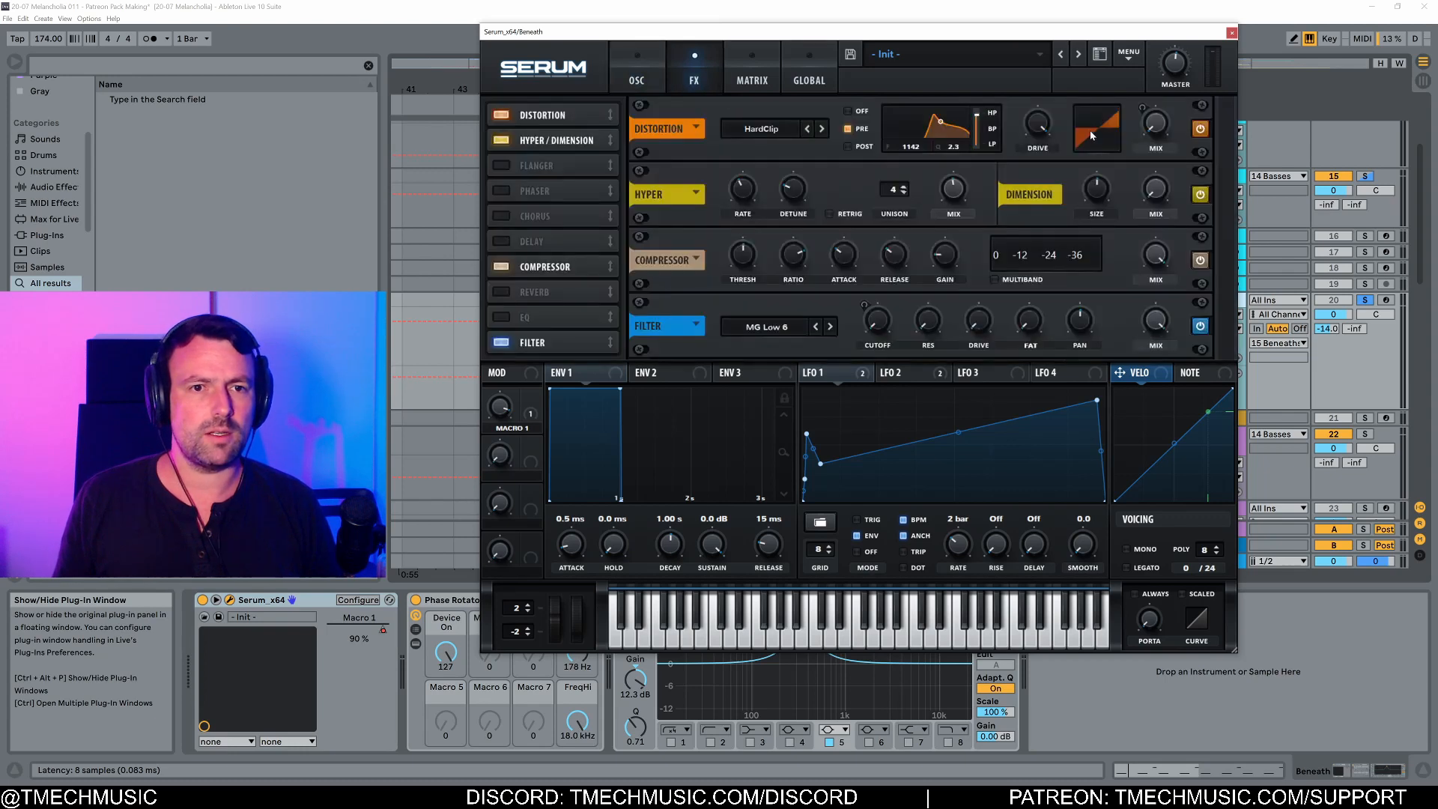
click(901, 373)
click(825, 372)
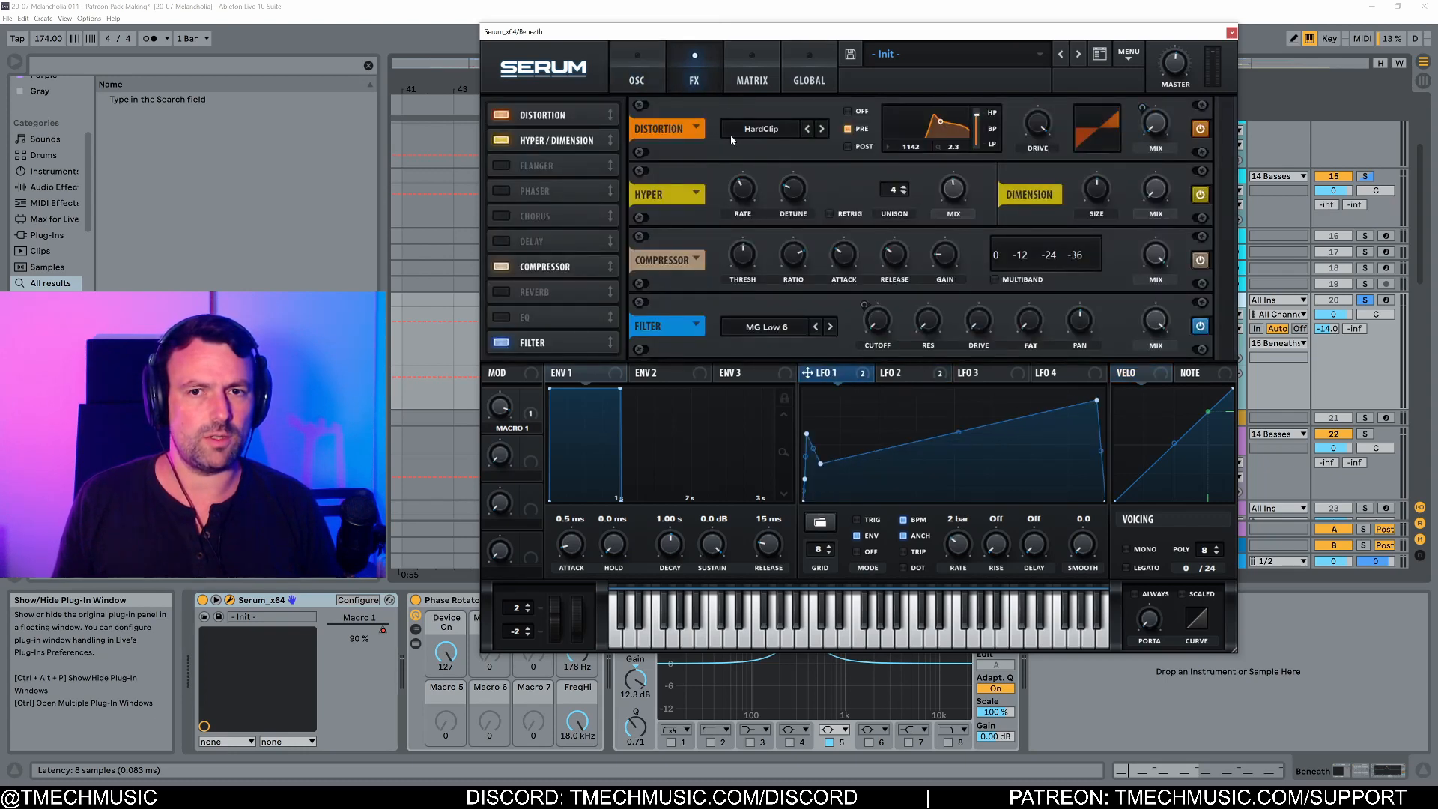
Step: Review Serum's oscillators and LFO 2 during playback, check the effects page again and close the plug-in window
click(632, 81)
click(901, 373)
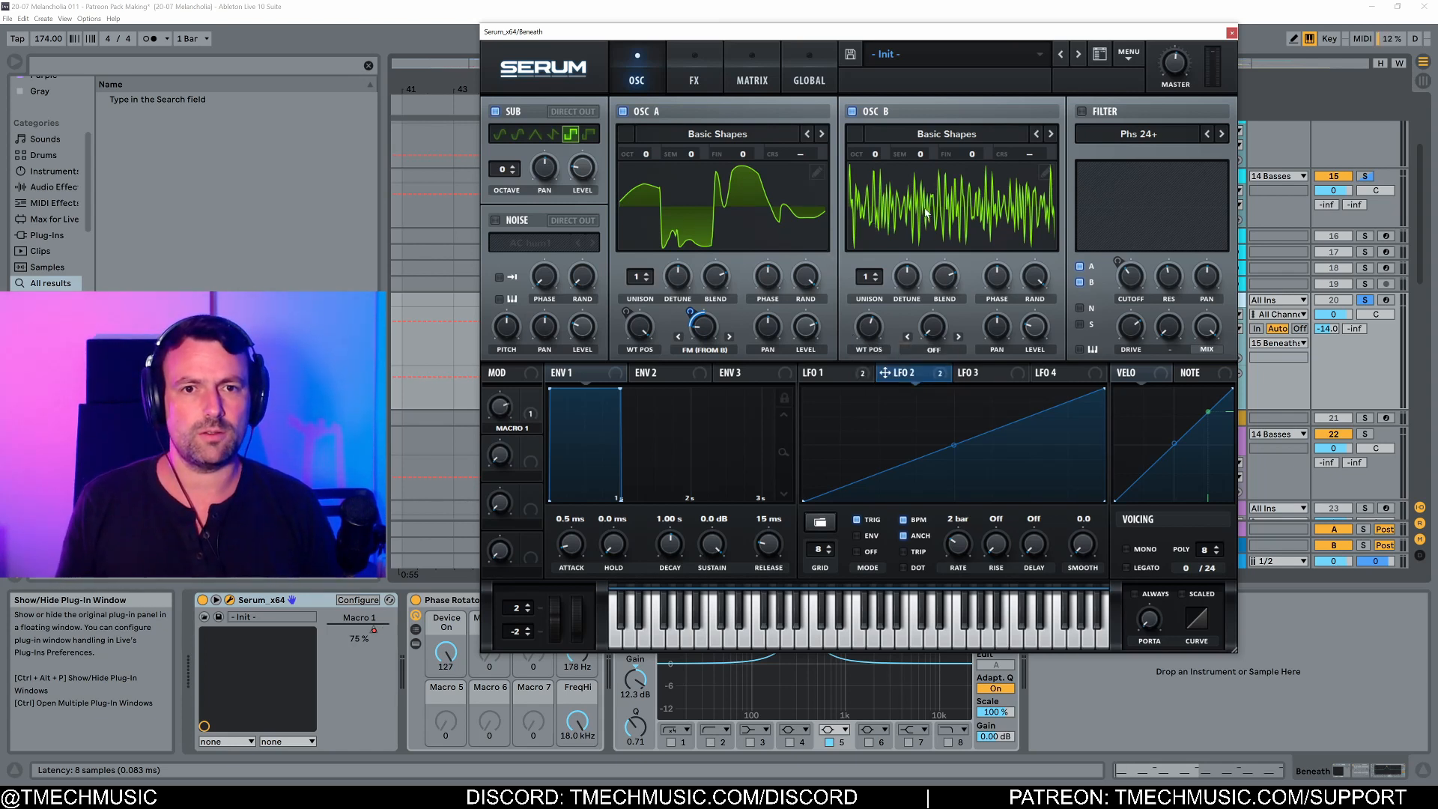
key(space)
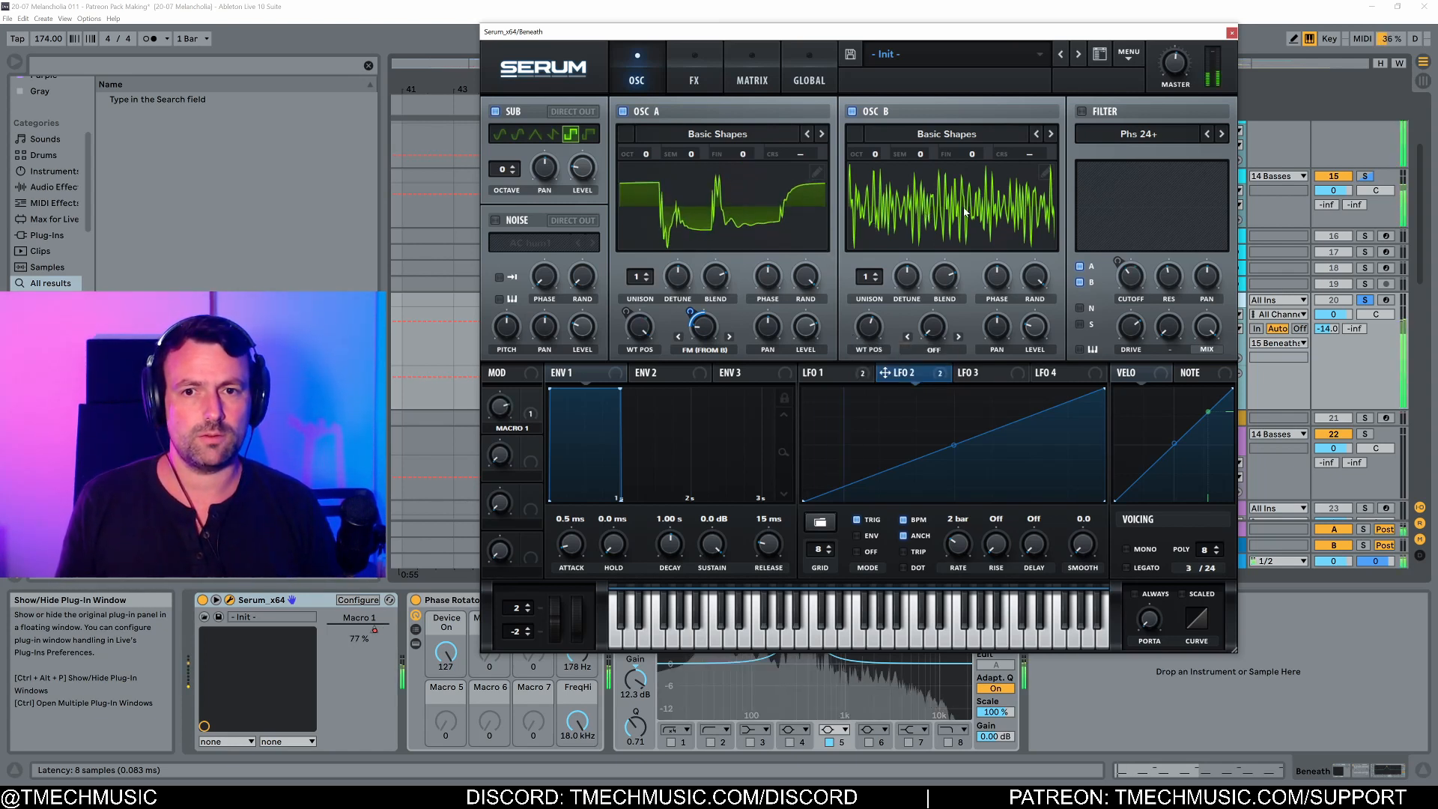
click(694, 88)
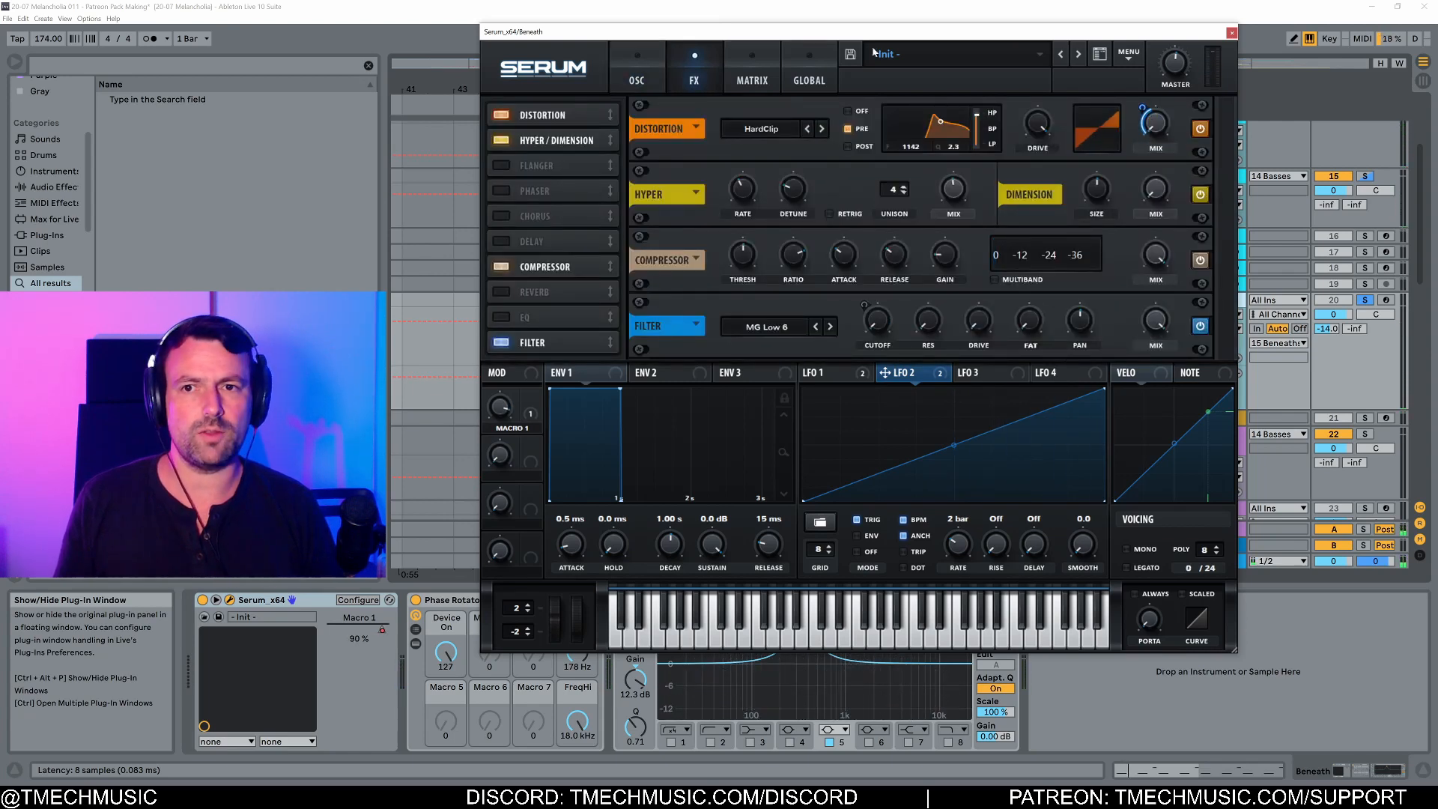
click(1231, 34)
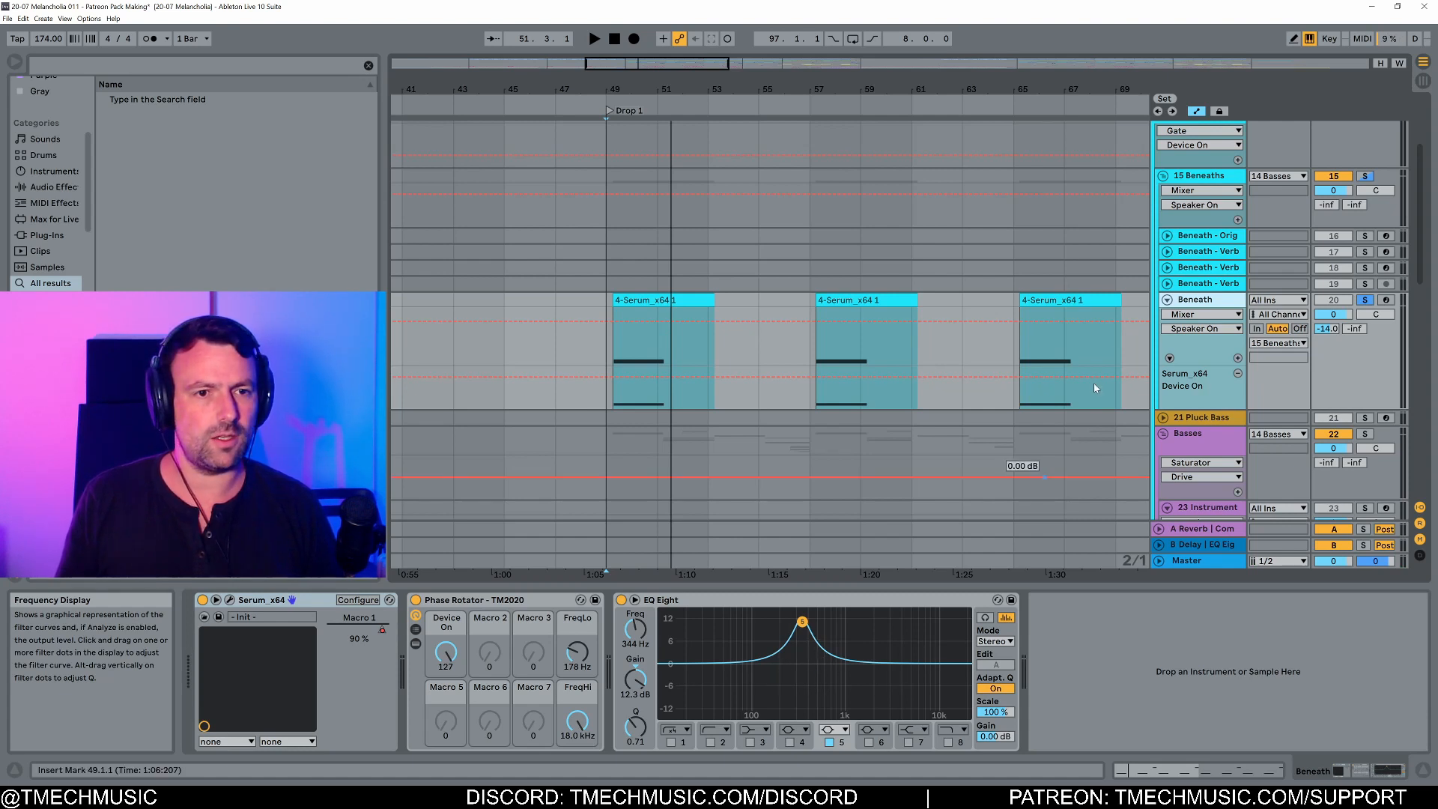
Step: Inspect the devices on the 15 Beneaths group, return to the Beneath track and turn off its solo
click(1195, 196)
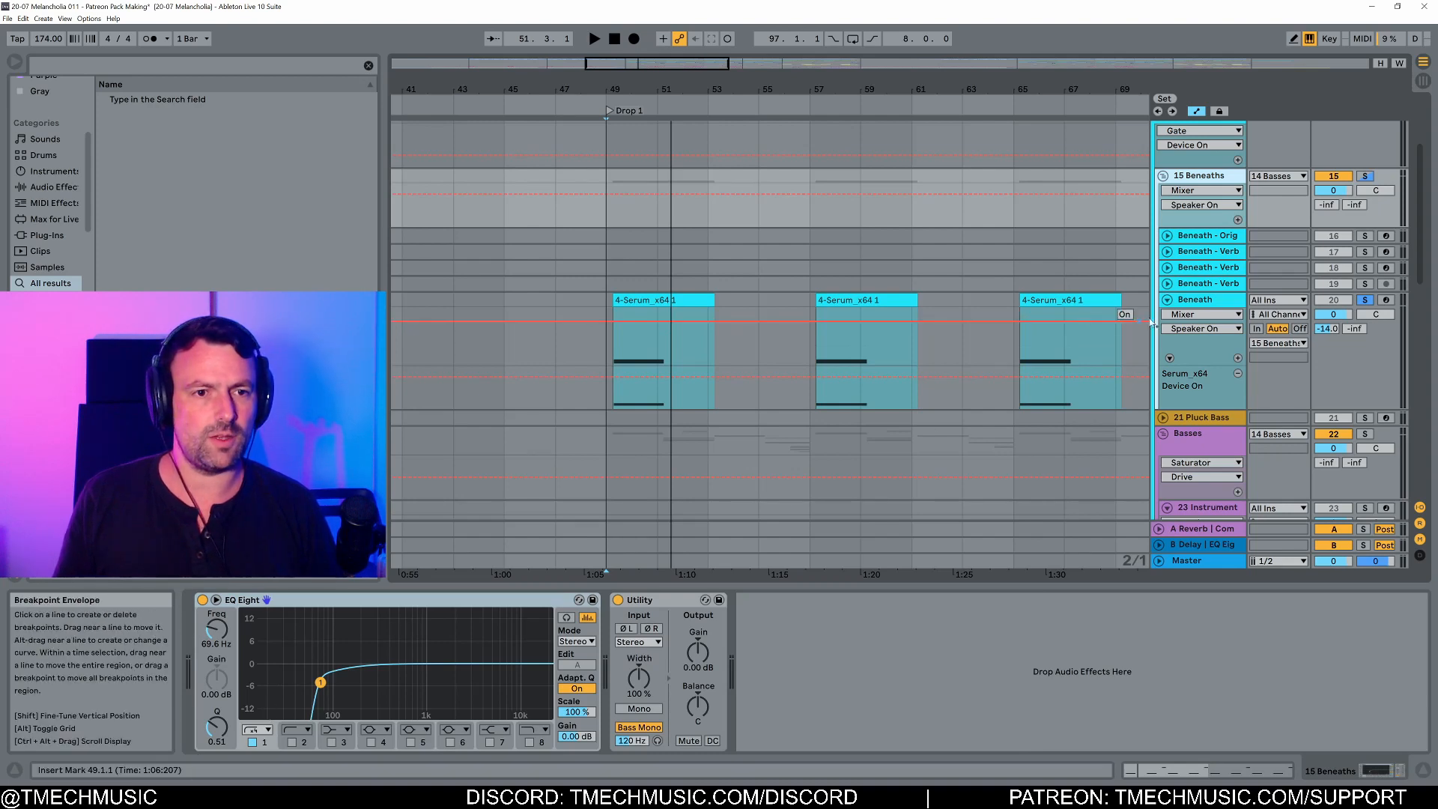
click(1206, 299)
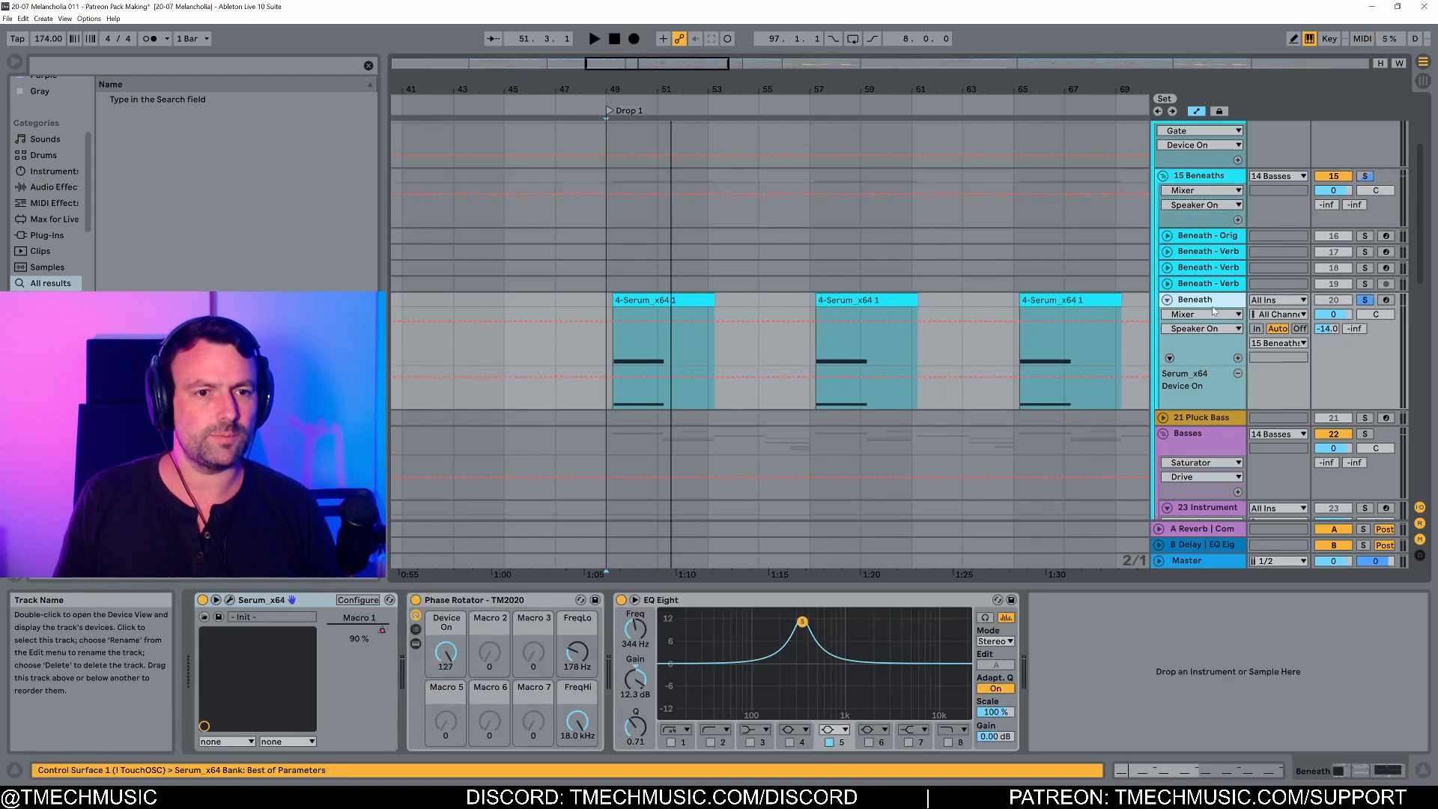
click(1366, 301)
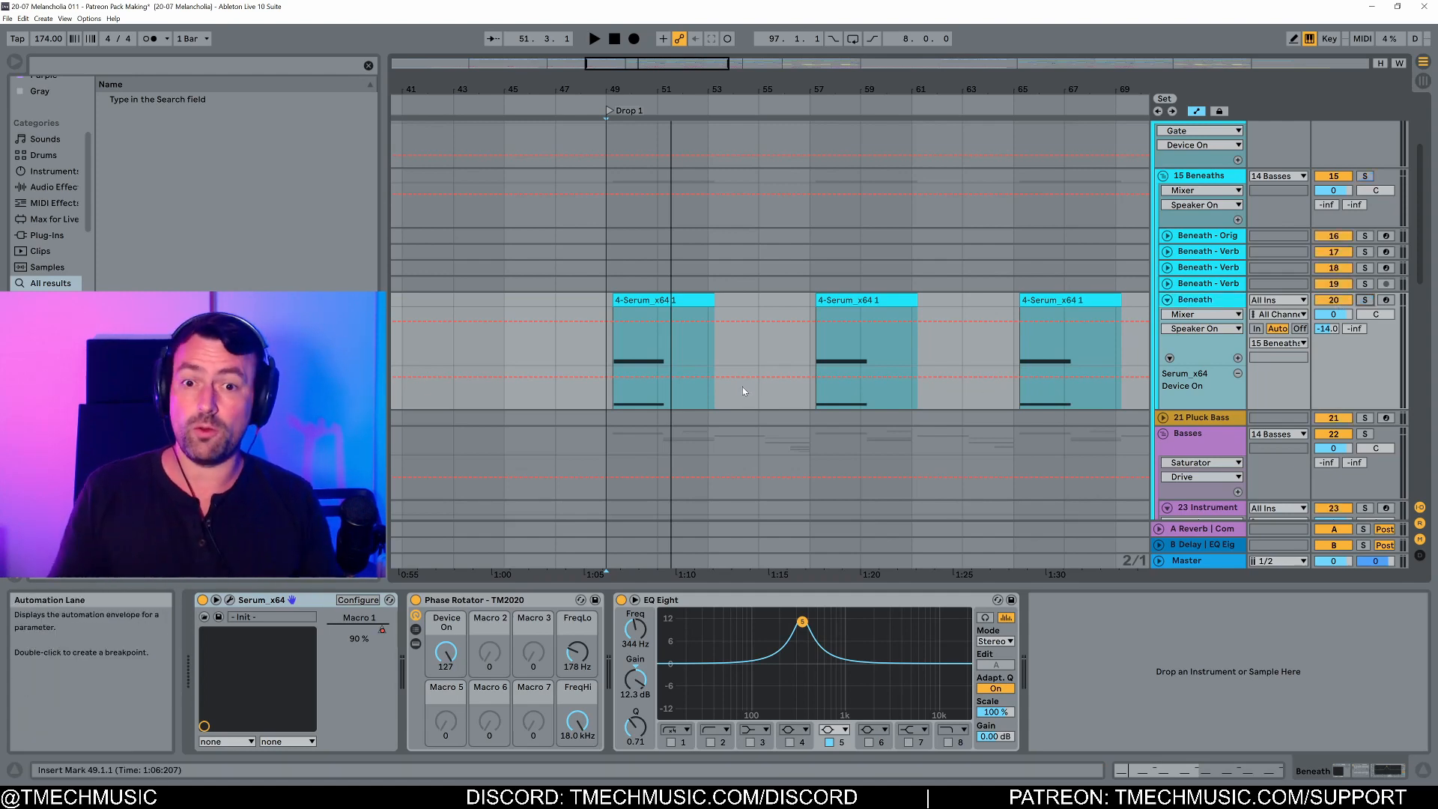
Step: Unfold the Foghorn track and solo it
scroll(741, 386, down, 10)
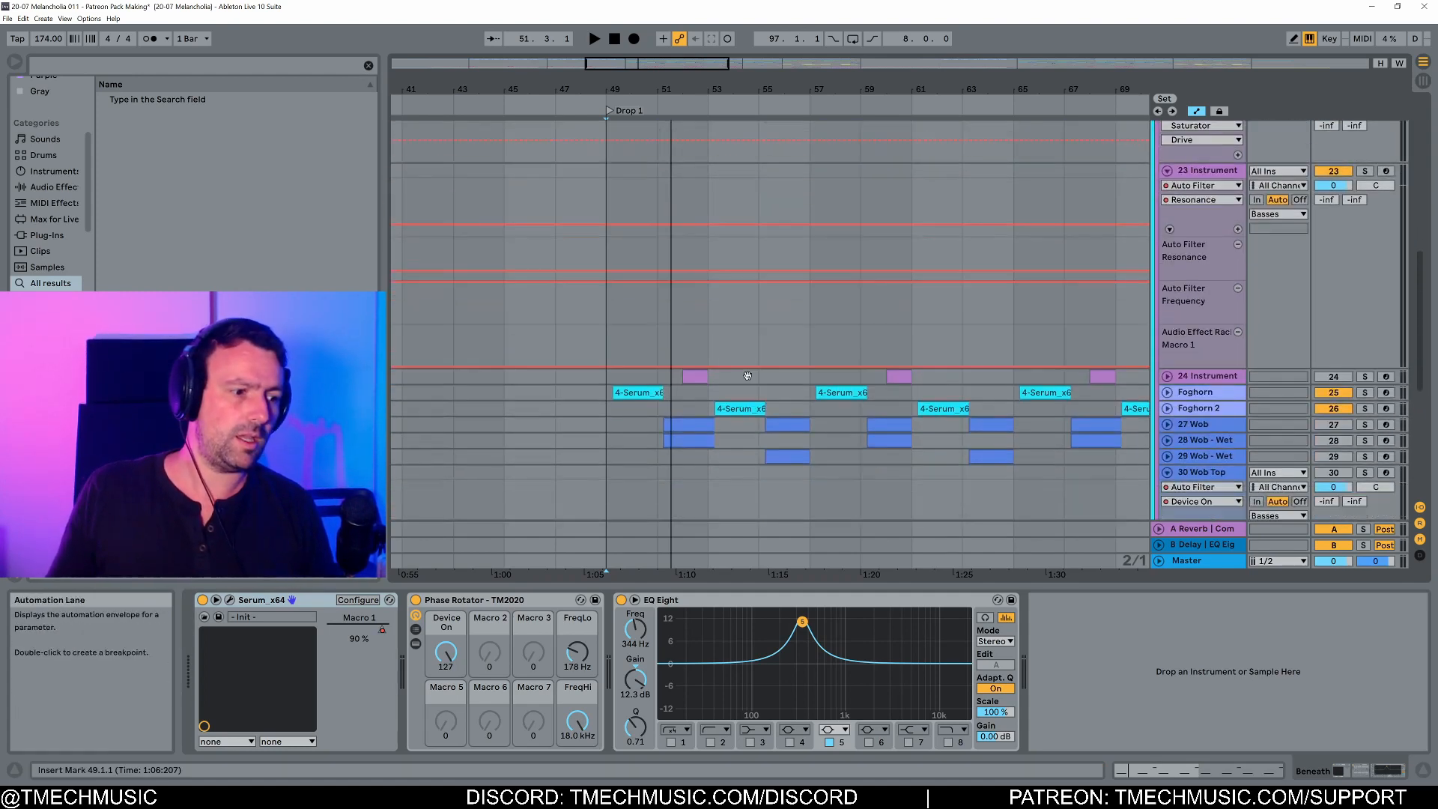
scroll(747, 375, down, 2)
click(1166, 347)
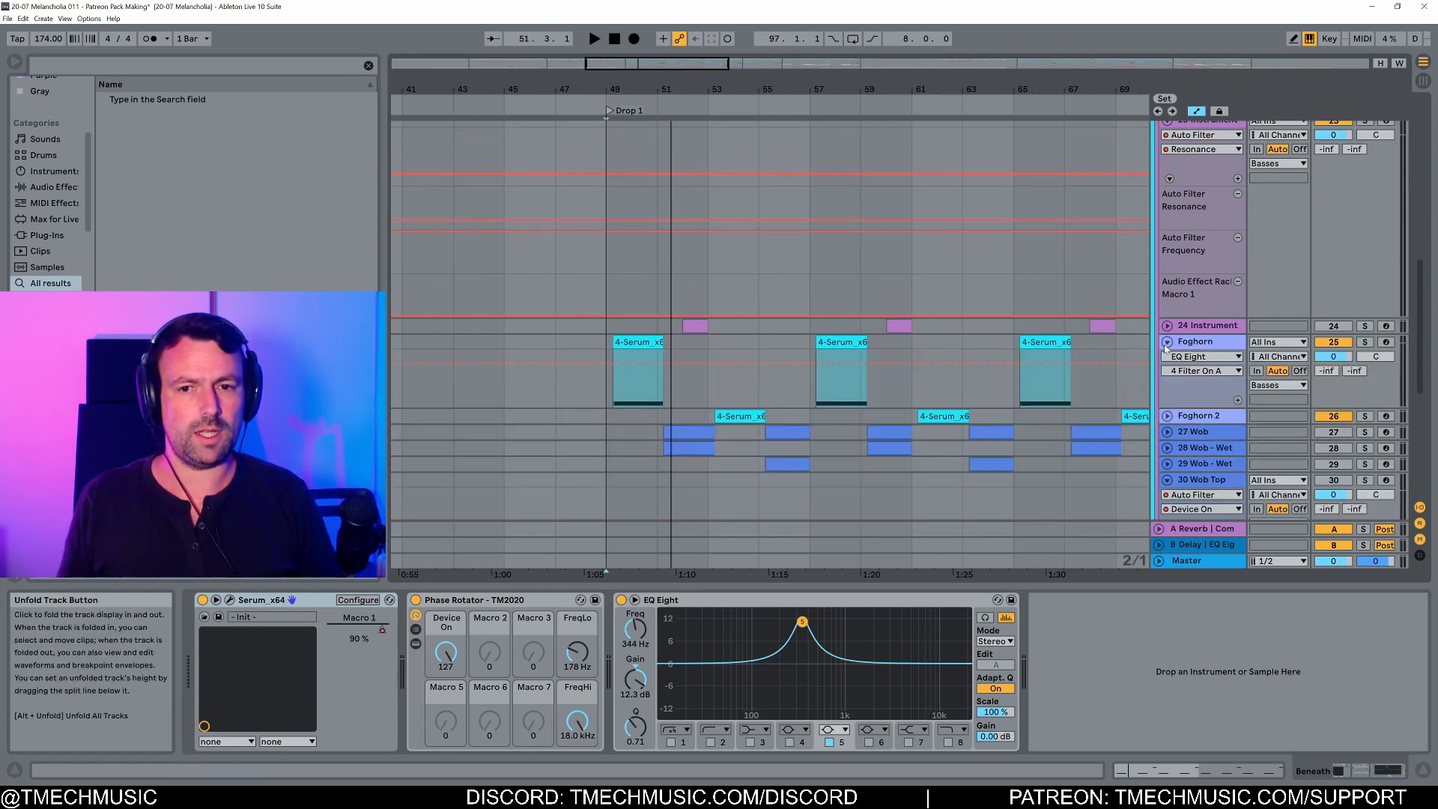
click(1365, 342)
Step: Show the Sub chain in the Foghorn track's instrument rack and play the track's first clip
click(622, 371)
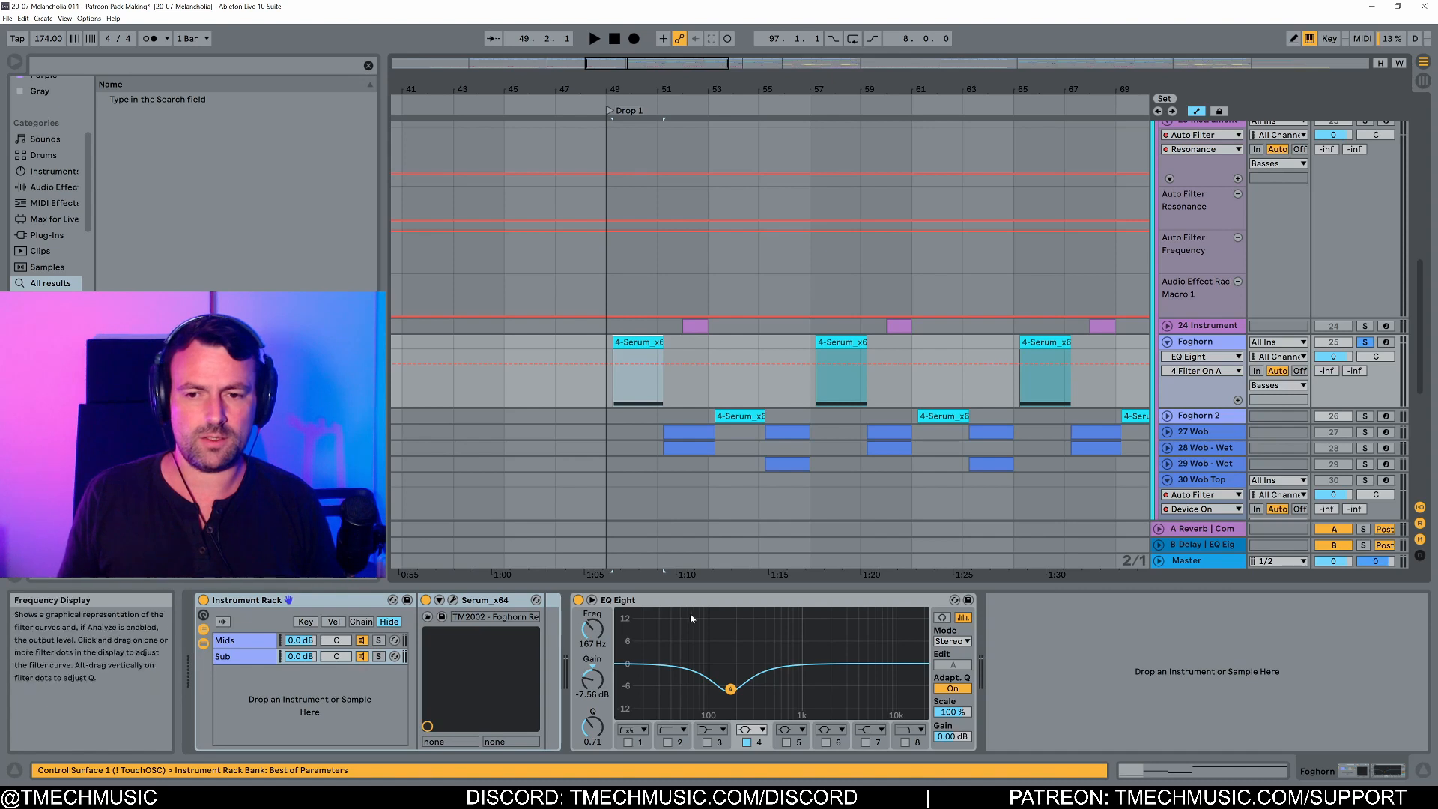
click(259, 661)
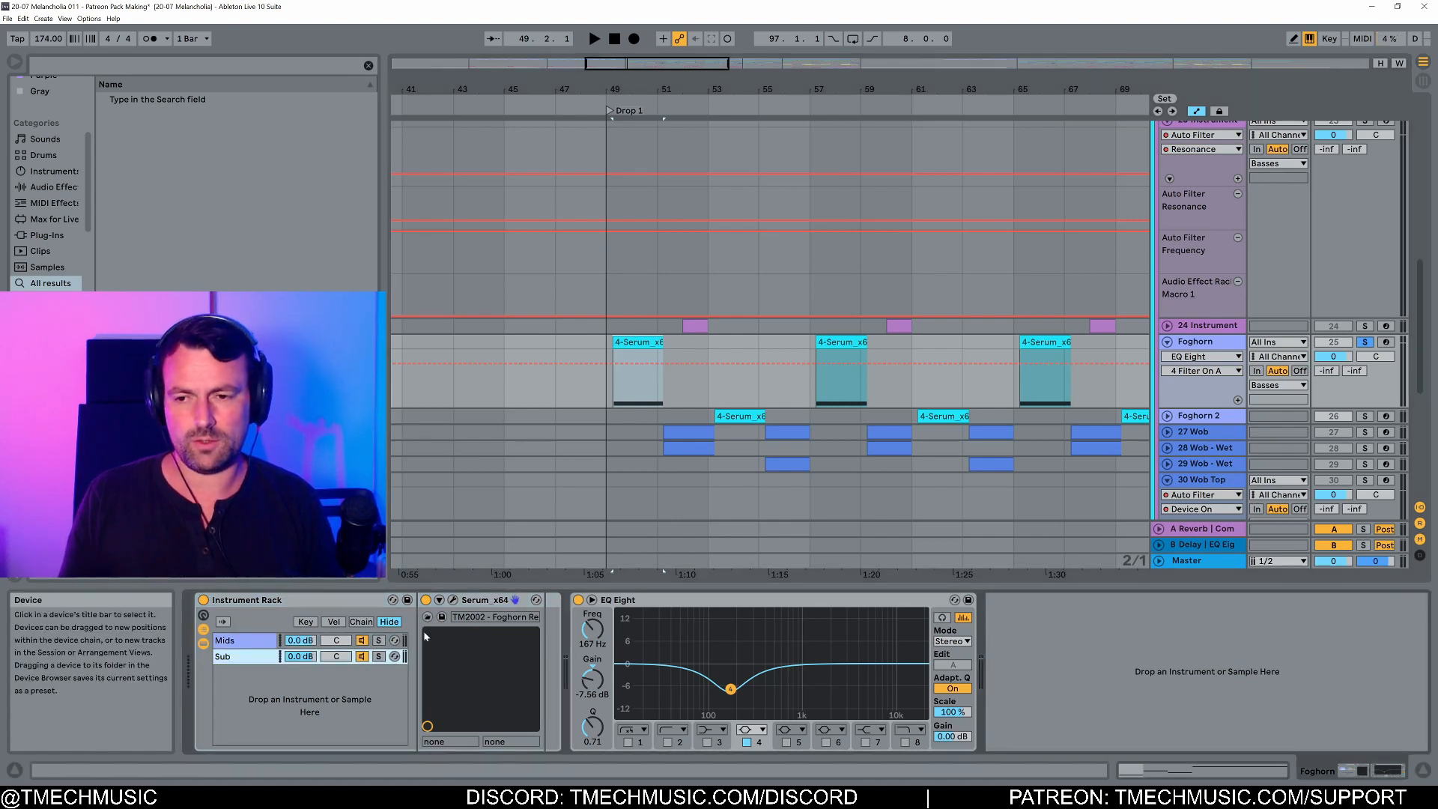
key(space)
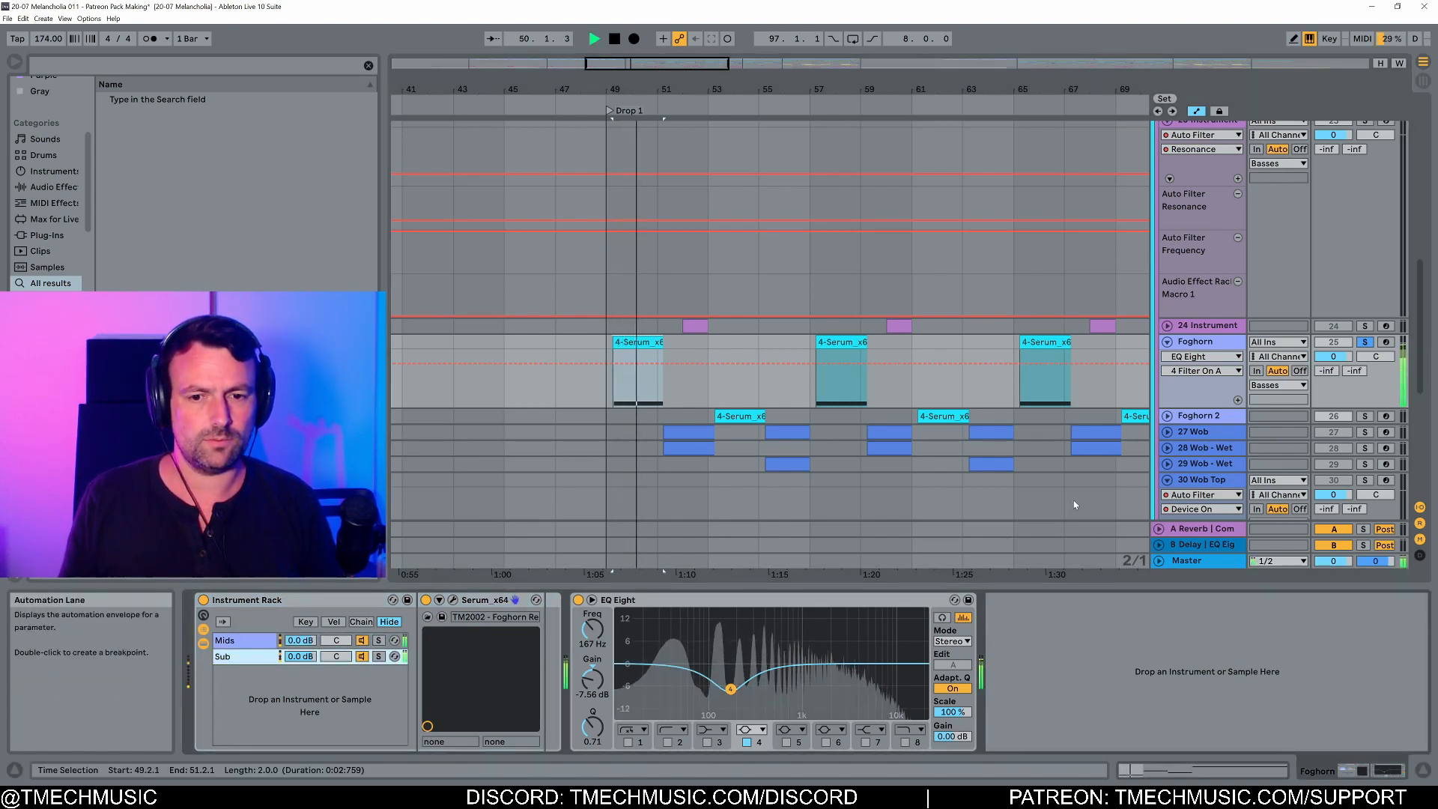
key(space)
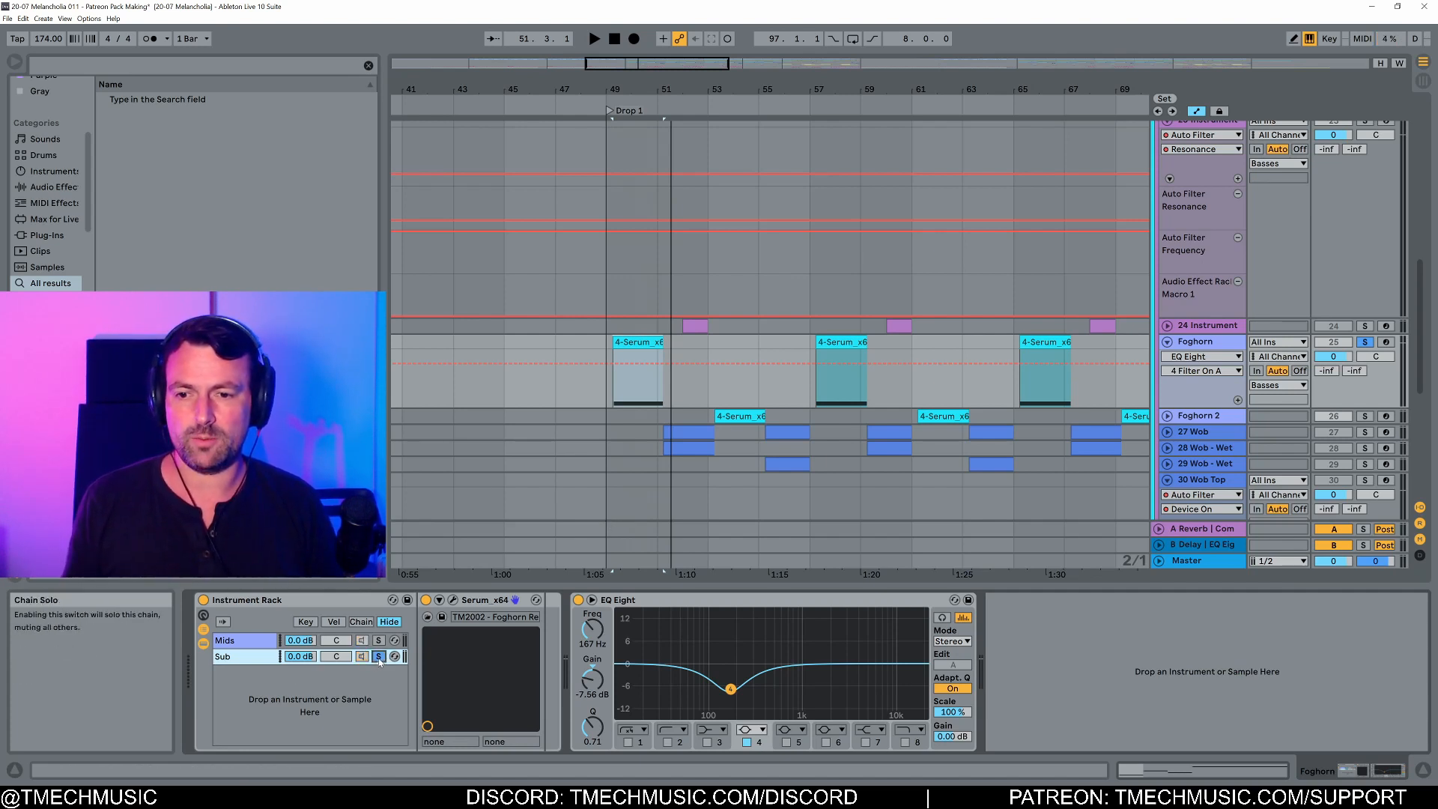
Step: Audition the soloed Sub chain, then inspect its Serum patch, dismissing the error dialog and closing the plug-in window
key(space)
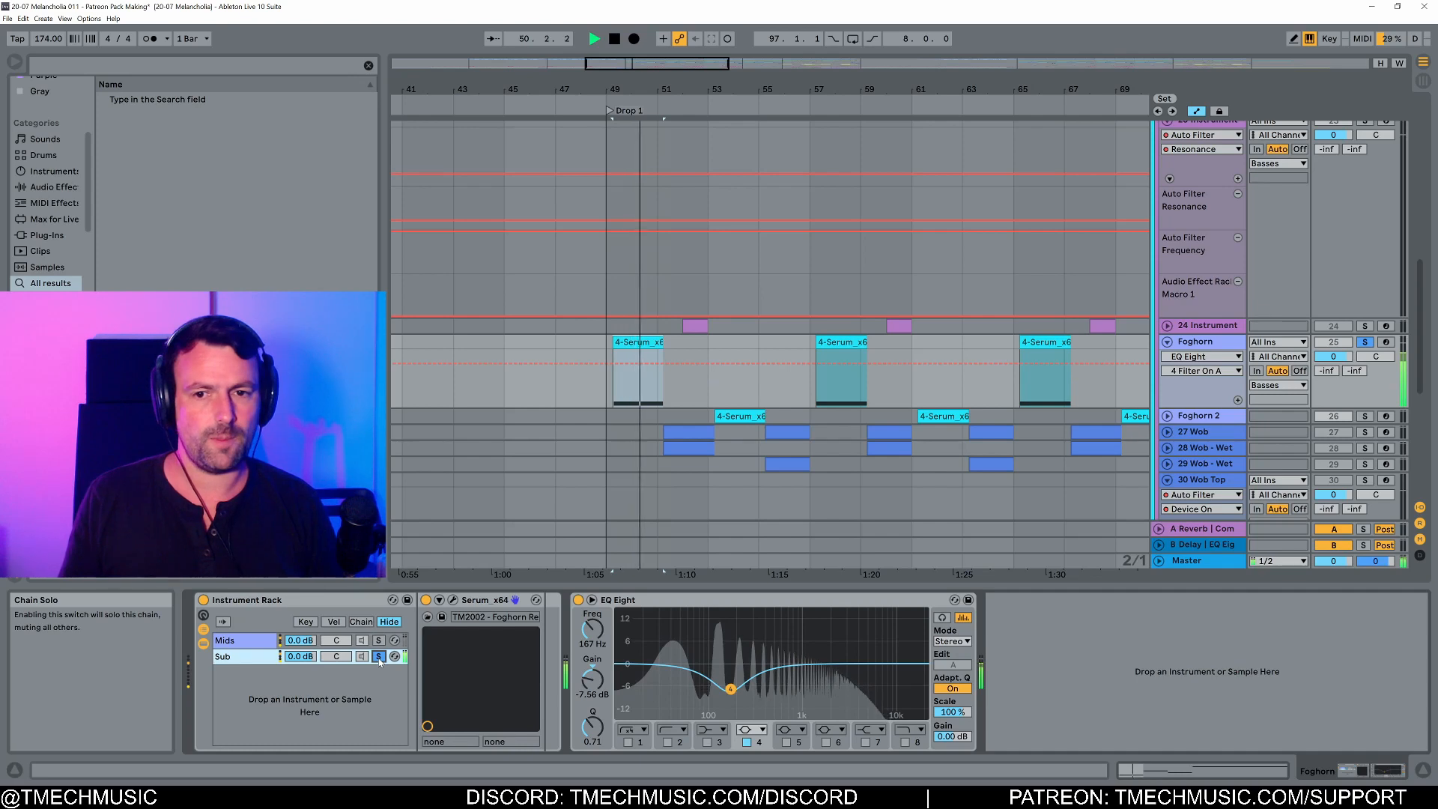
click(453, 600)
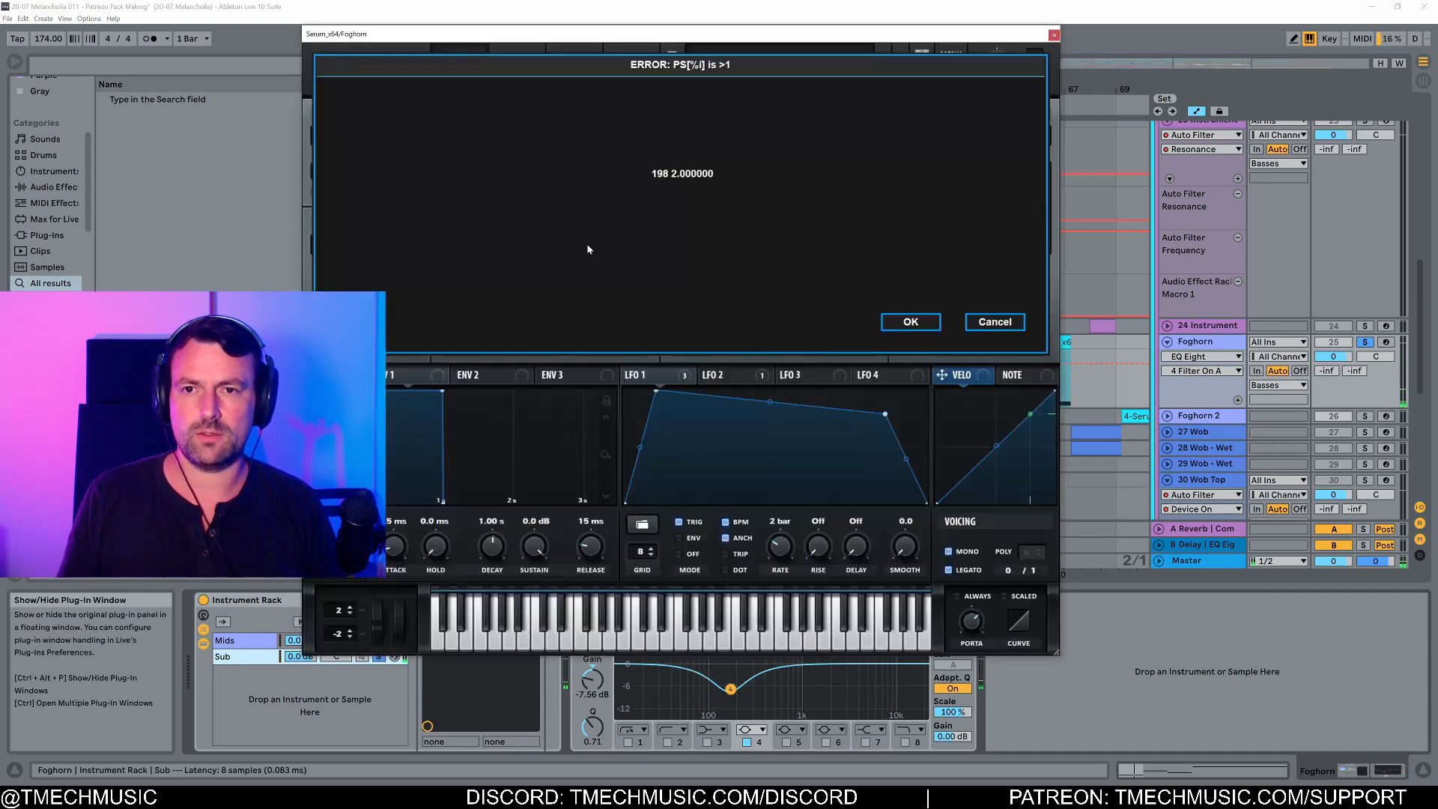
click(912, 323)
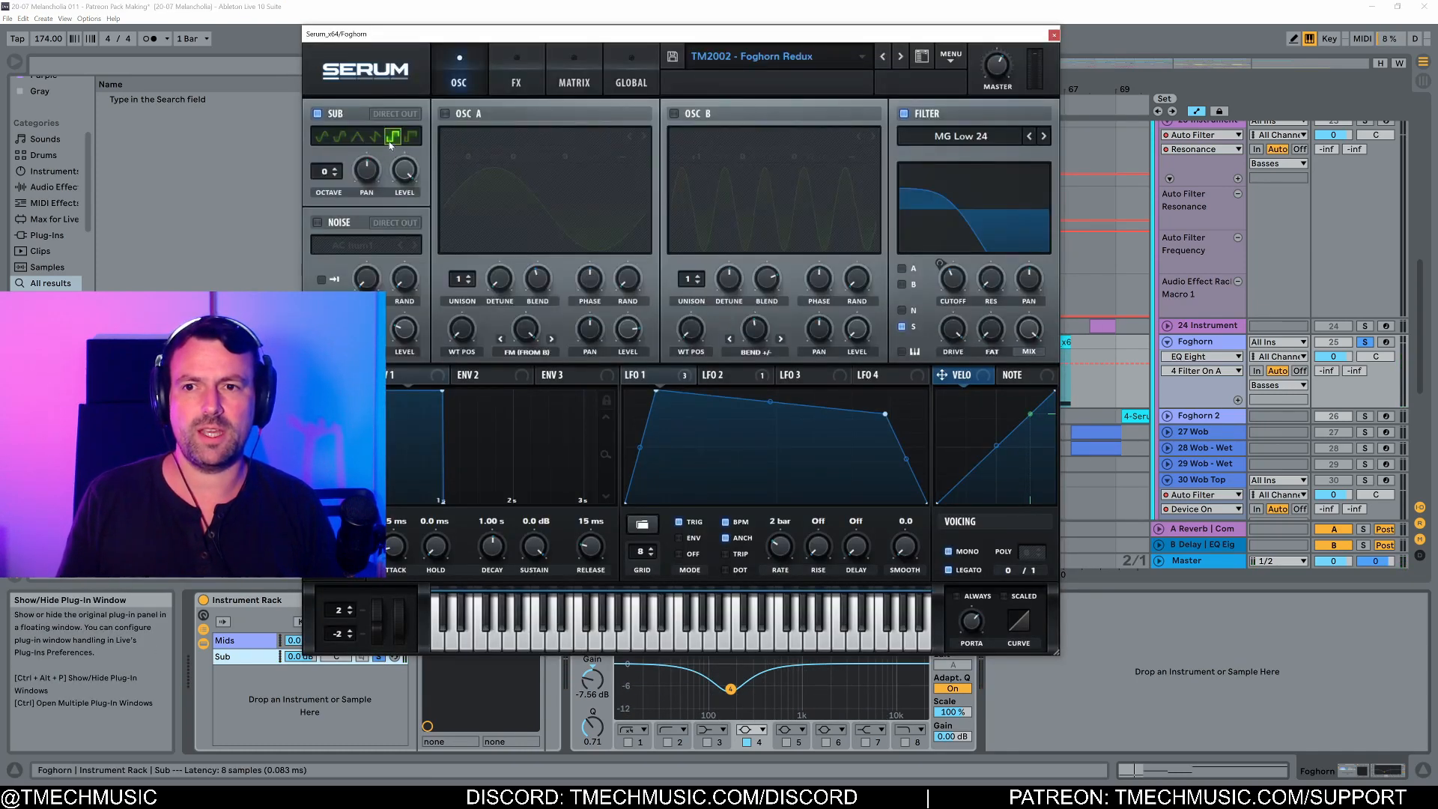
click(1053, 35)
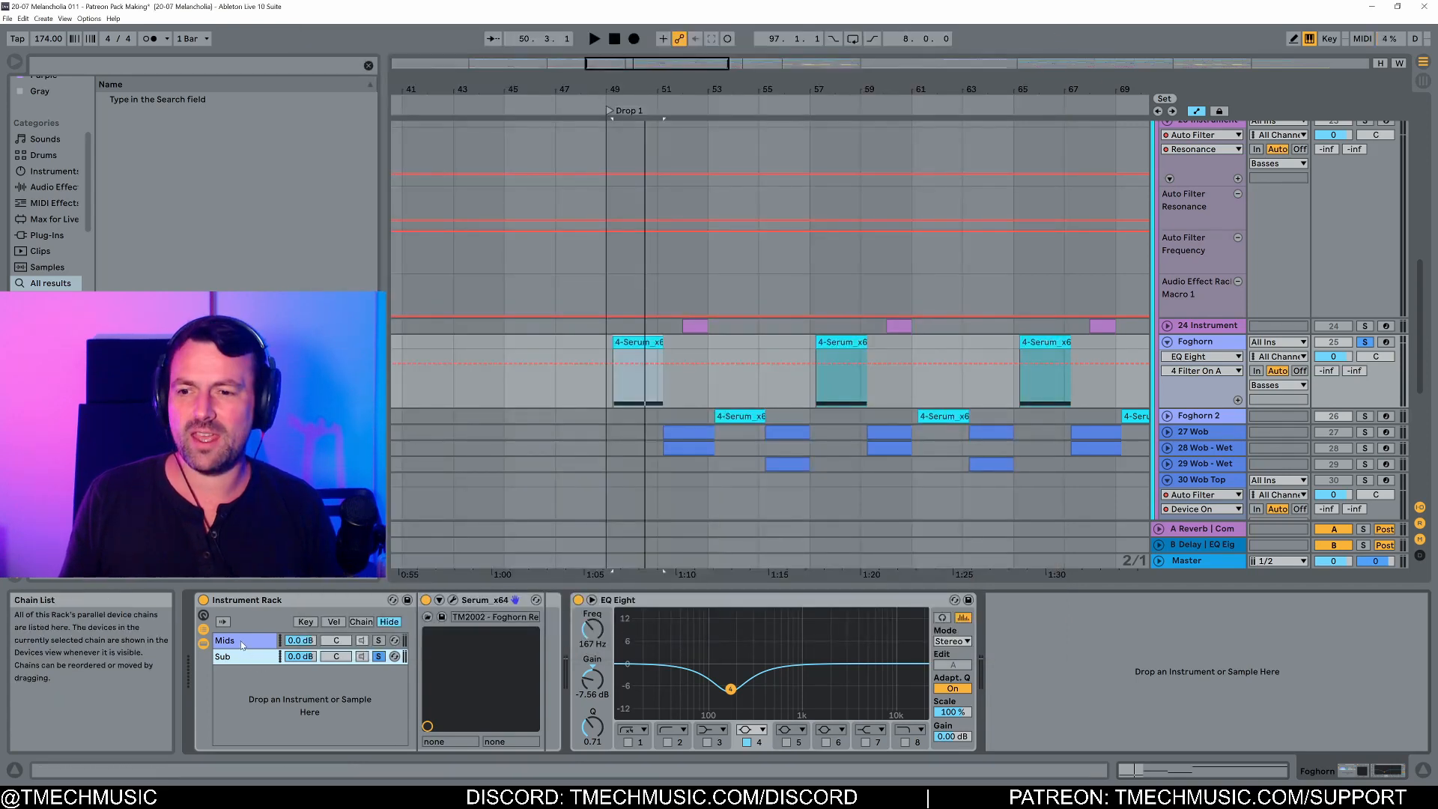
Step: Switch the rack solo from the Sub chain to the Mids chain and audition it from Drop 1
click(379, 656)
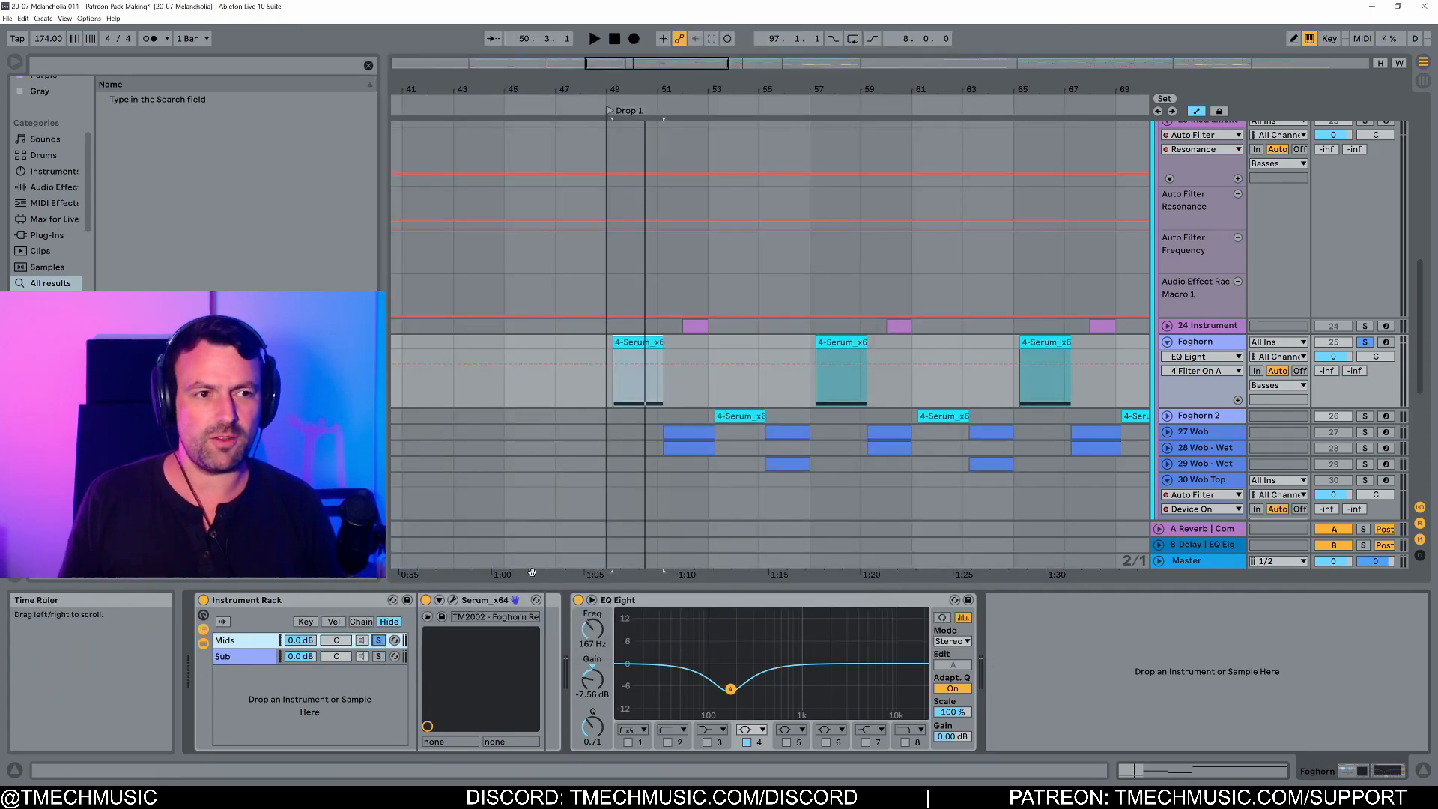
key(space)
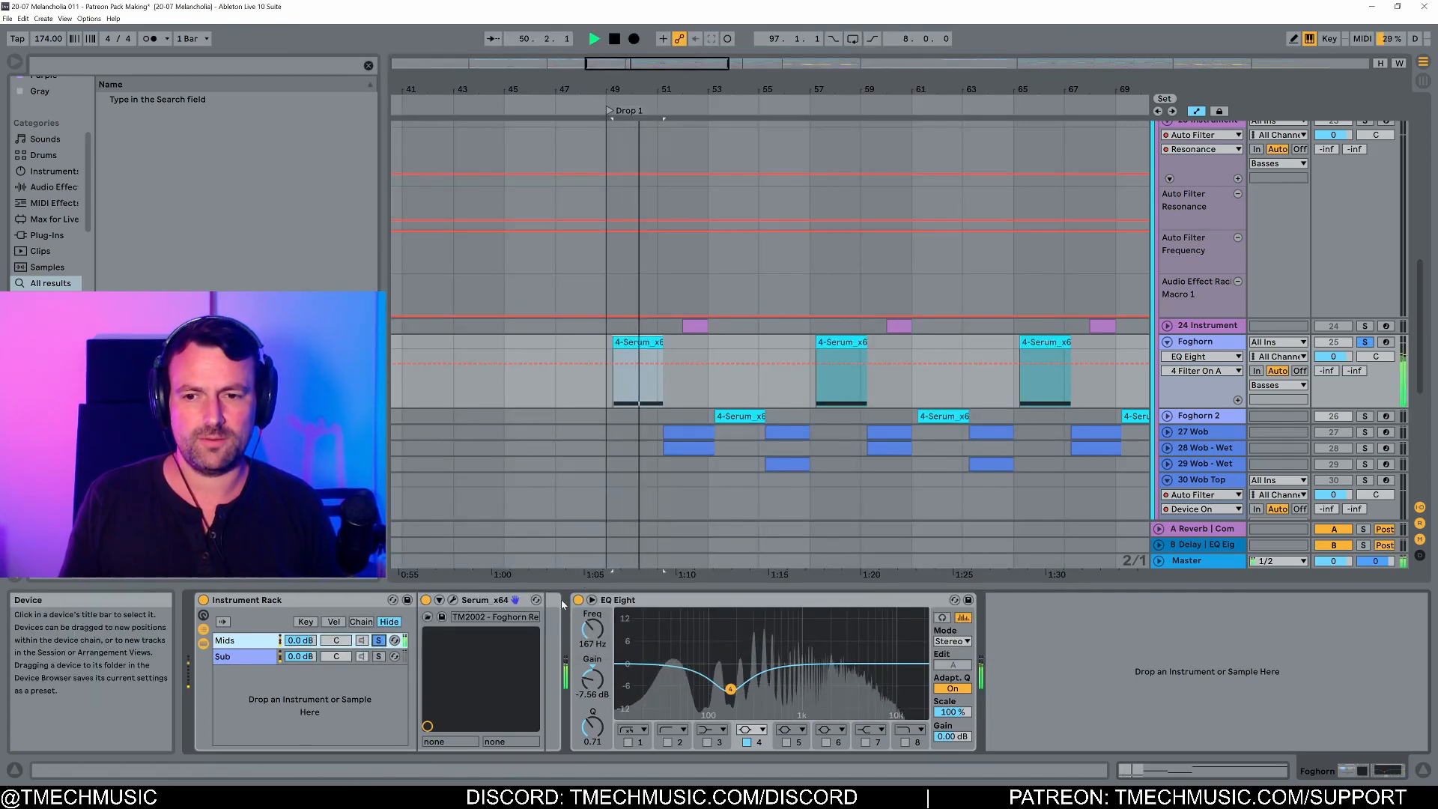
key(space)
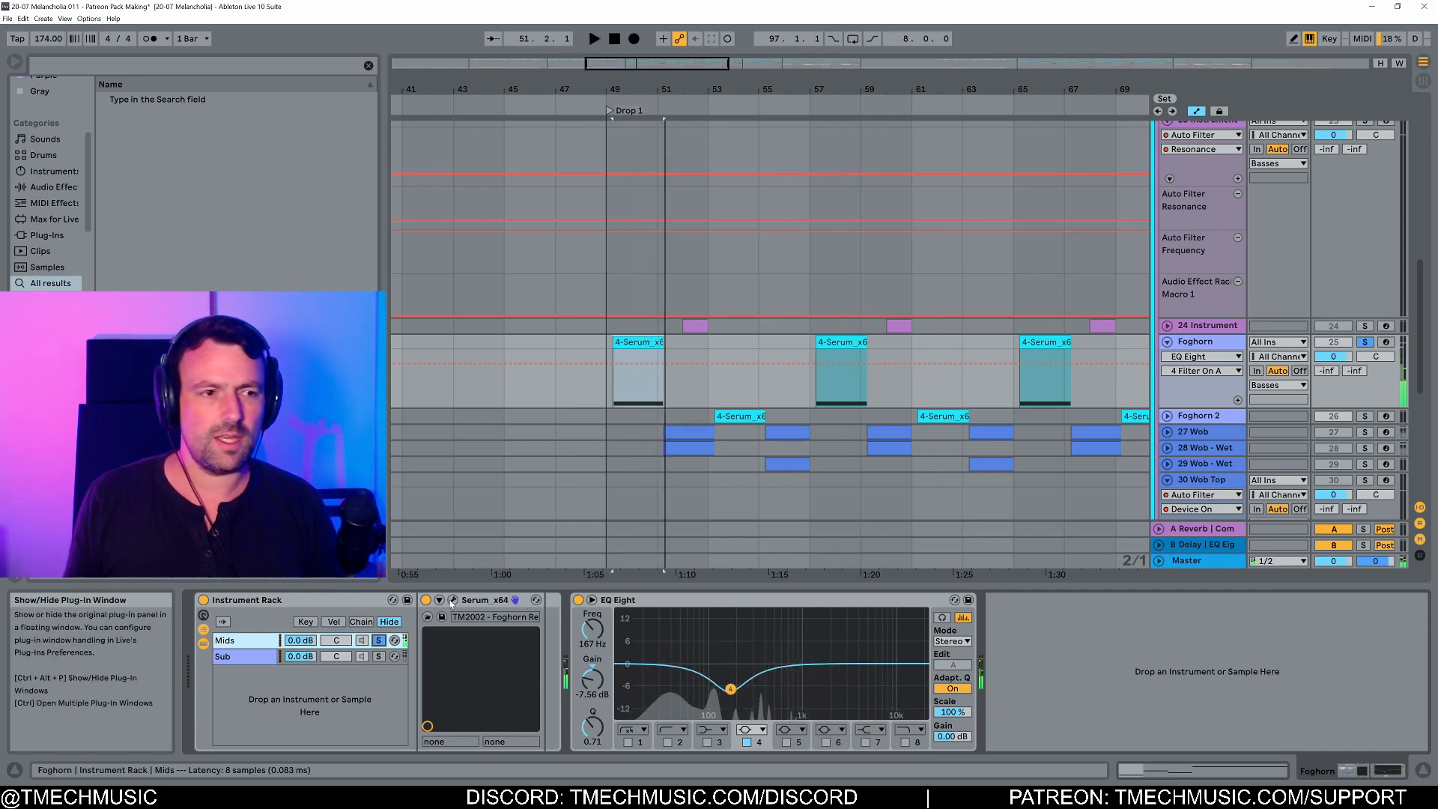
Step: Open the Mids chain's Serum patch, dismiss the error dialog and reposition the window so the whole plug-in is visible
click(452, 600)
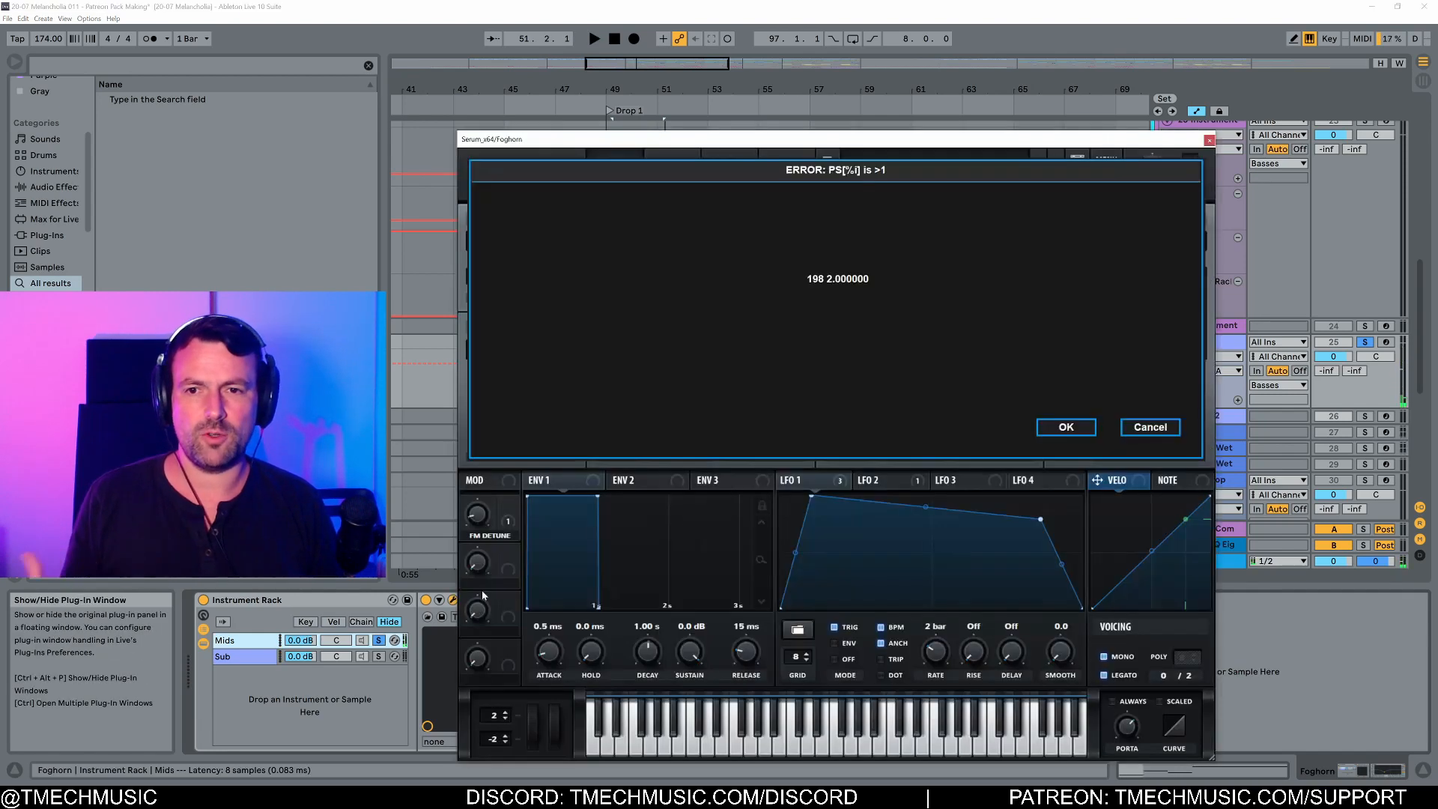
click(1066, 427)
drag(940, 143, 965, 63)
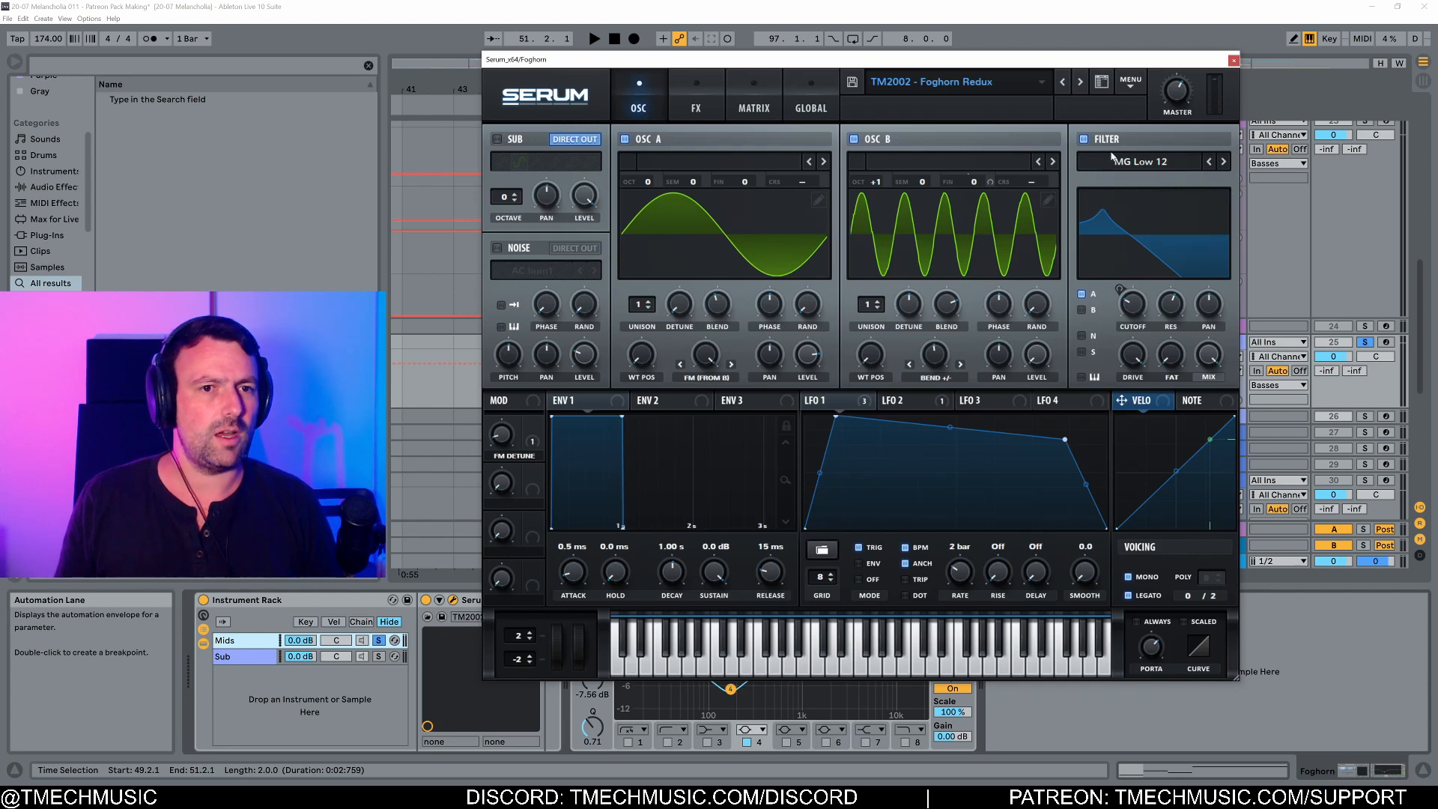
Step: Bypass all the active effects in the Mids chain's Serum patch, then return to the oscillator view
click(687, 114)
drag(1231, 207, 1193, 175)
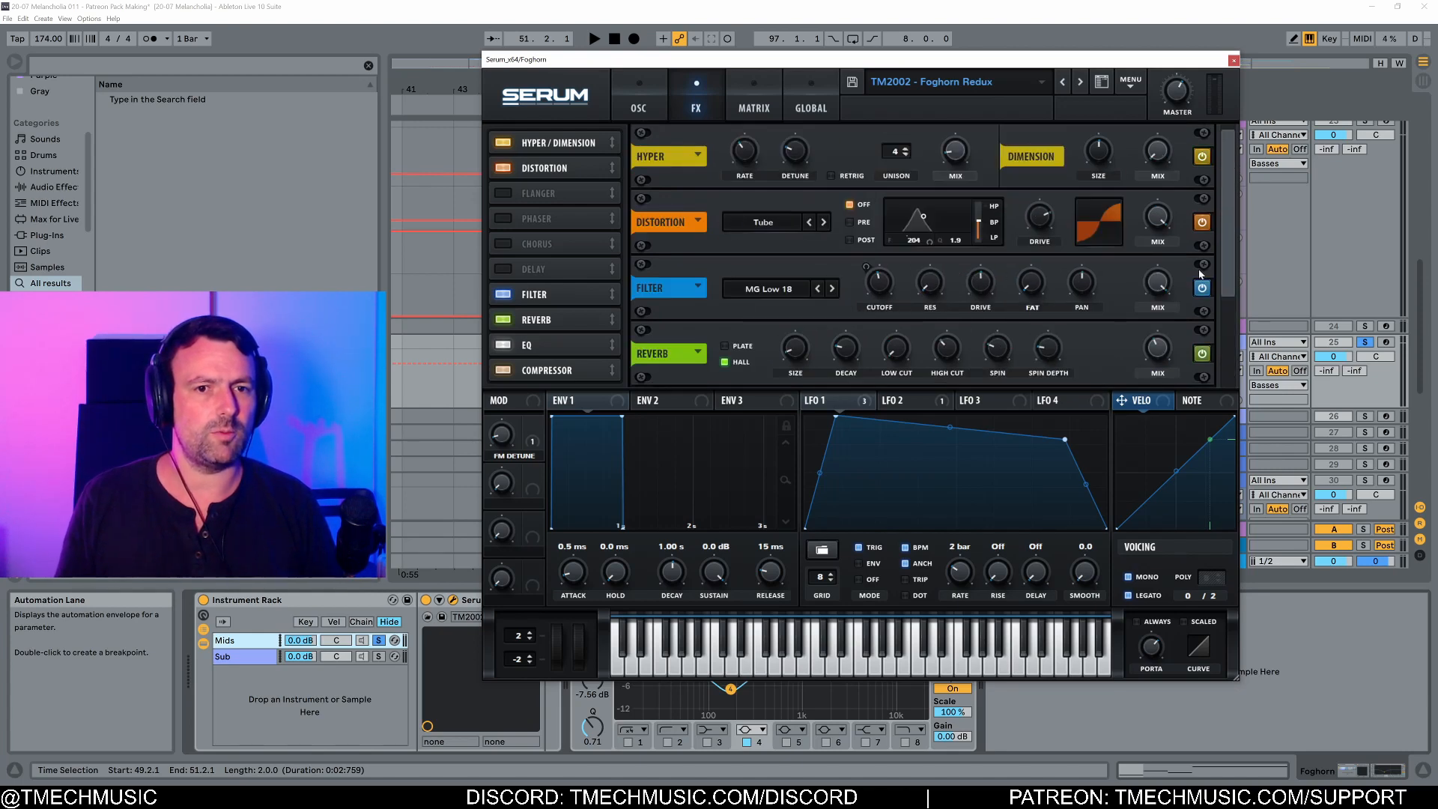
mouse_move(1234, 252)
mouse_down()
mouse_move(1224, 361)
mouse_move(1225, 255)
mouse_up()
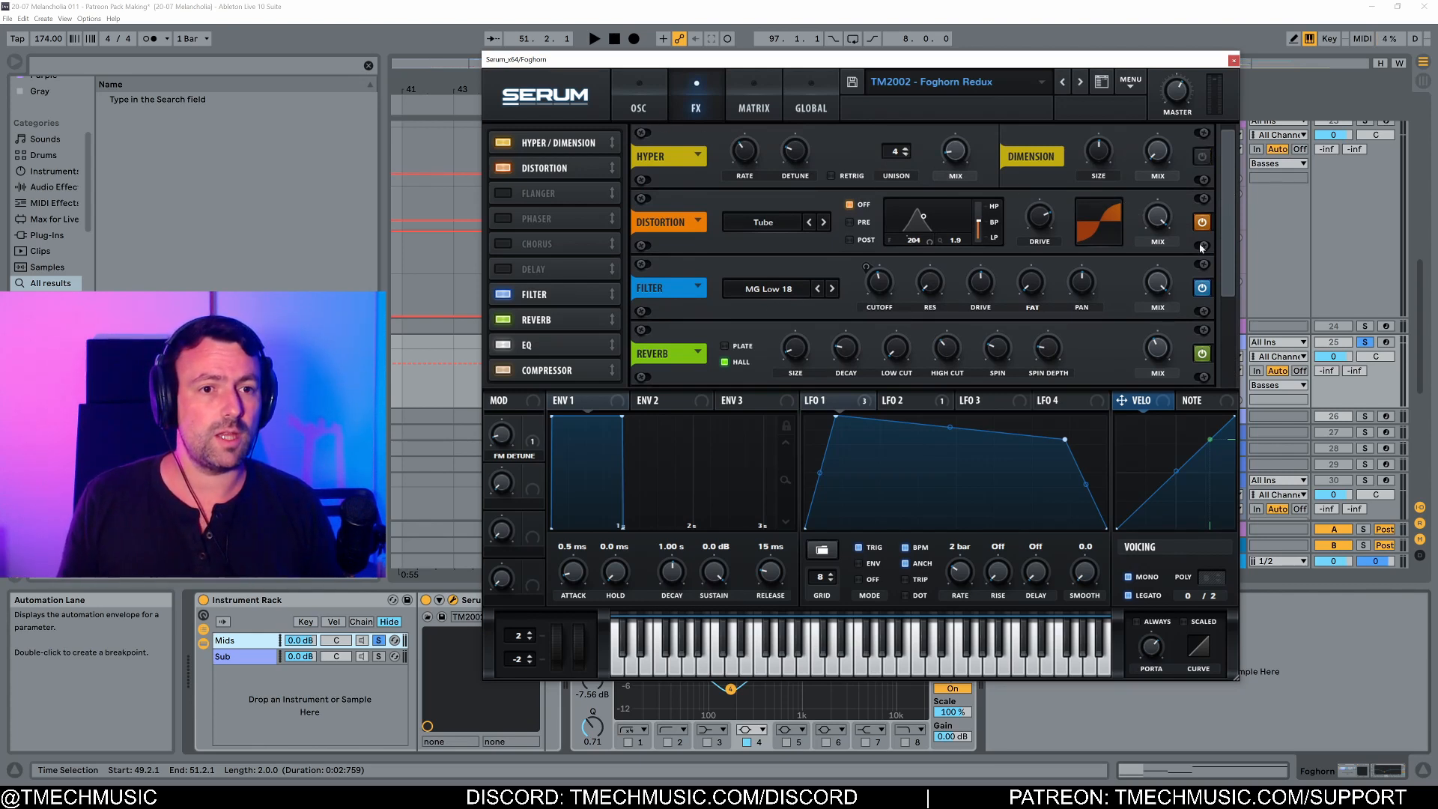
scroll(1214, 299, down, 3)
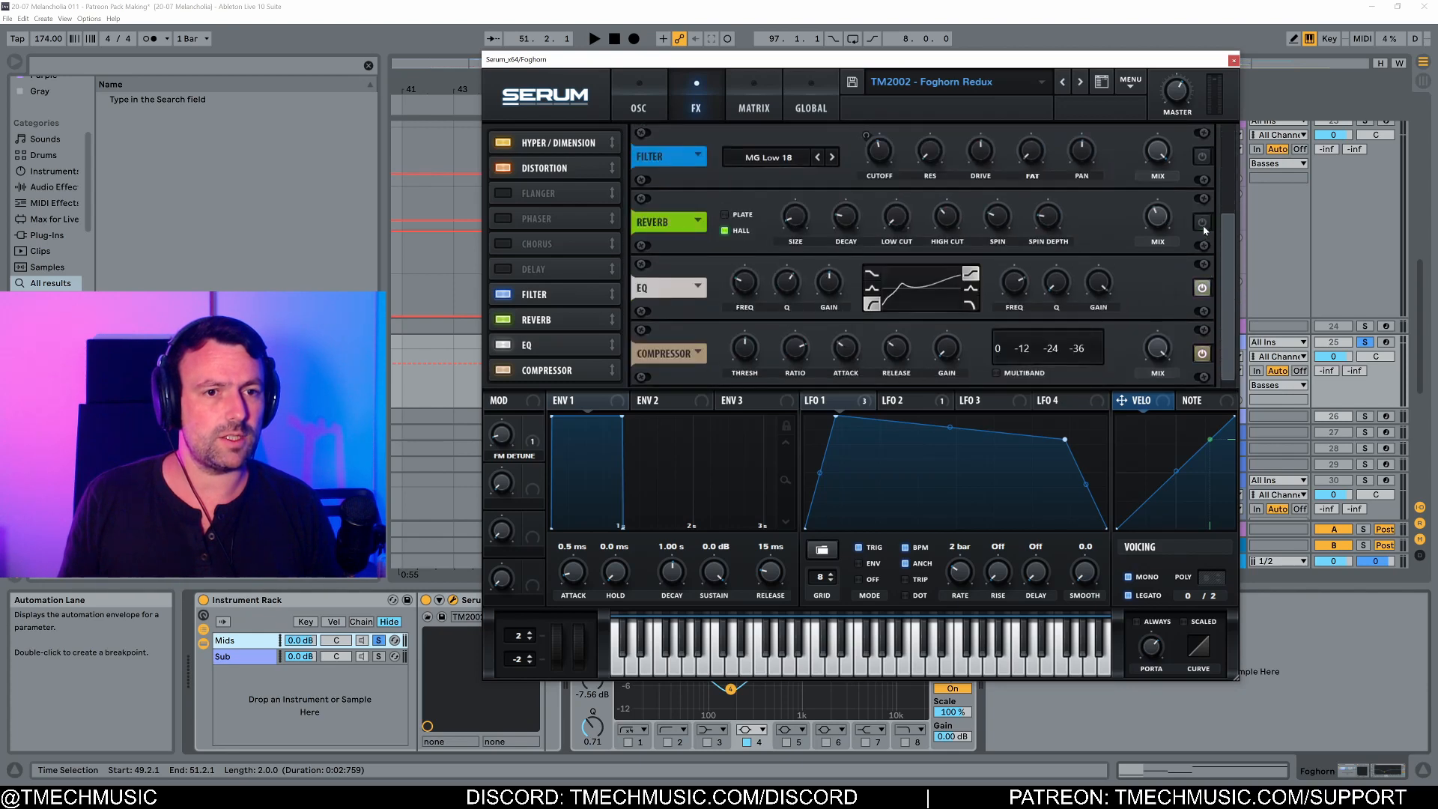
click(656, 114)
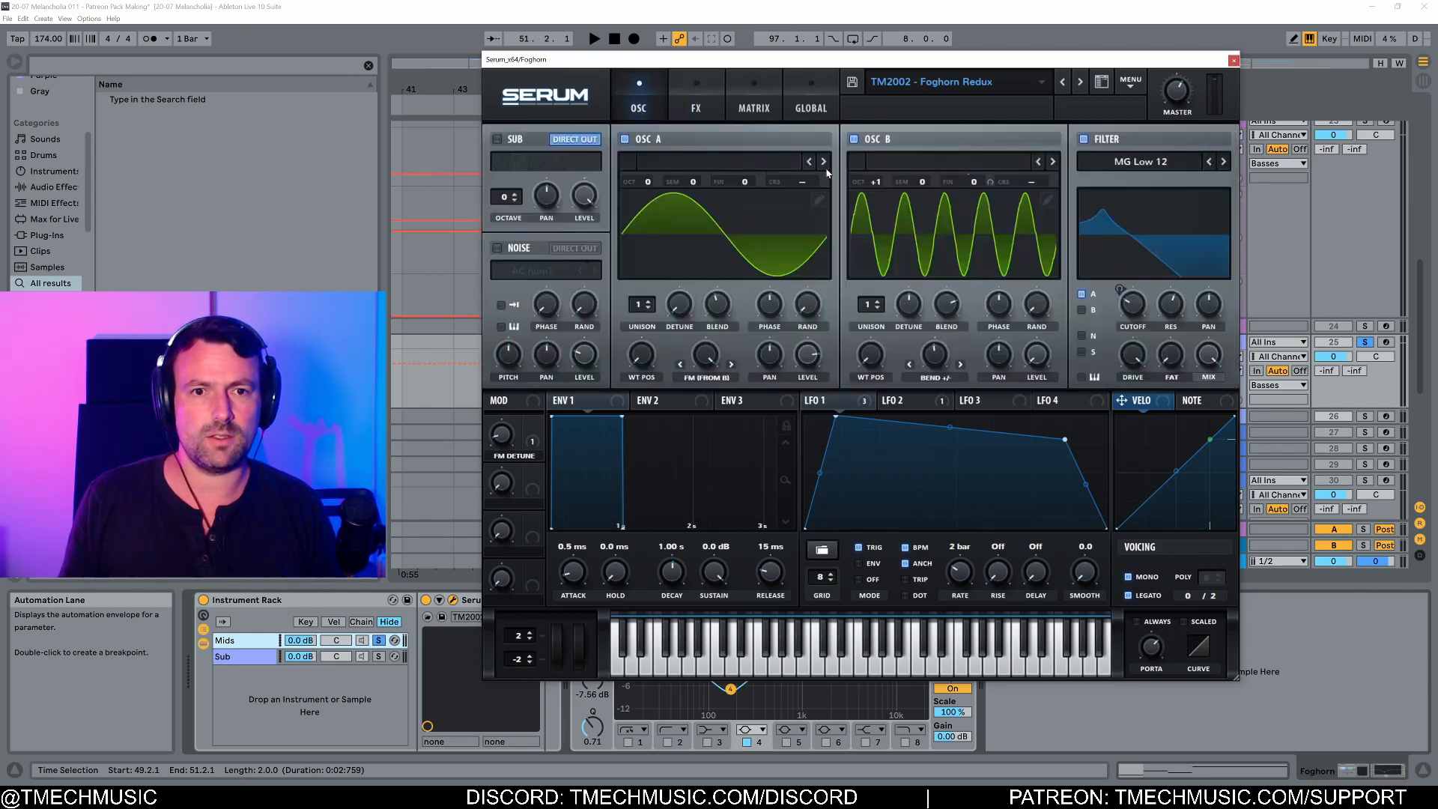
Step: Audition the Foghorn Mids patch with its MG Low 12 filter switched off, move the plug-in window clear of the devices and re-enable the filter
click(1084, 140)
key(space)
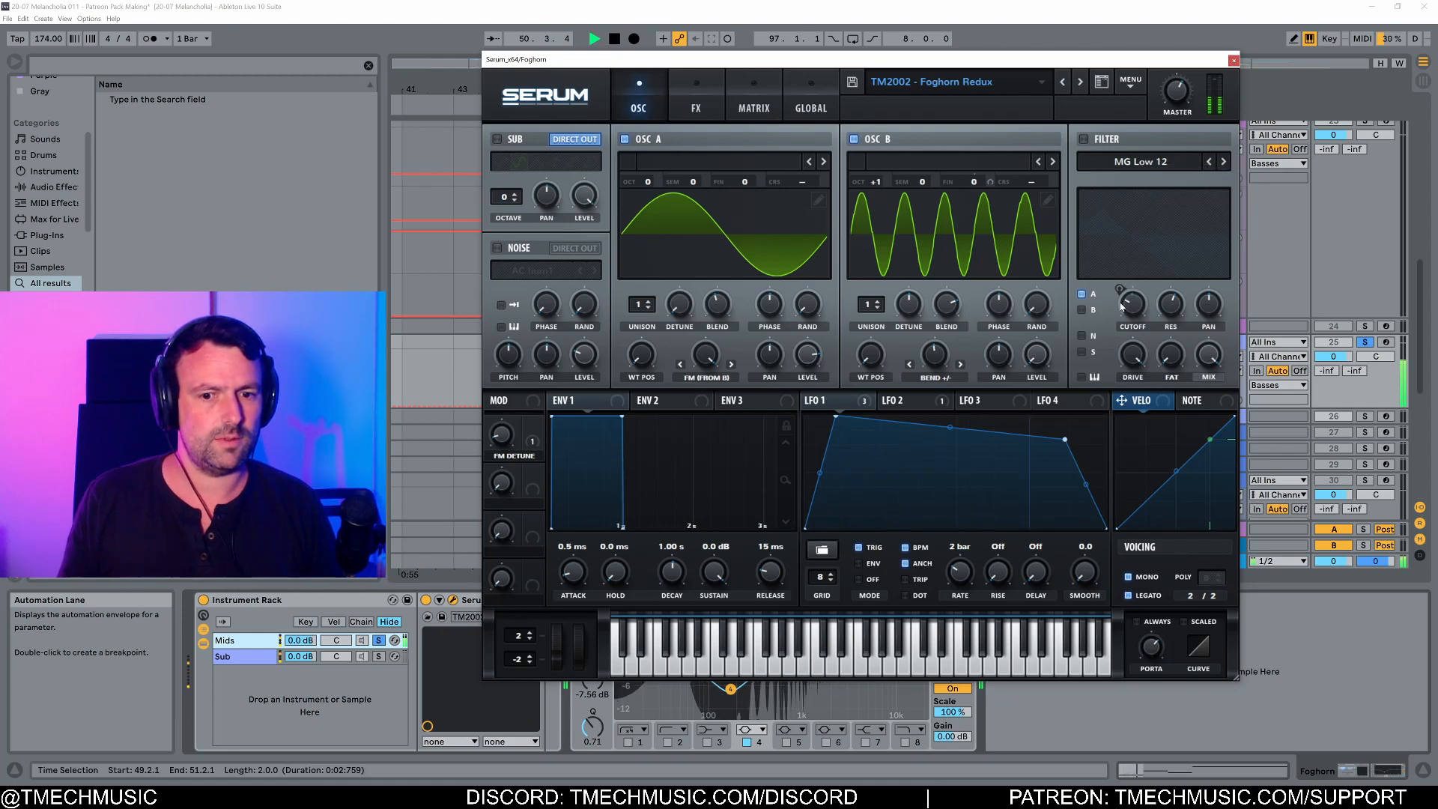
drag(824, 59, 802, 3)
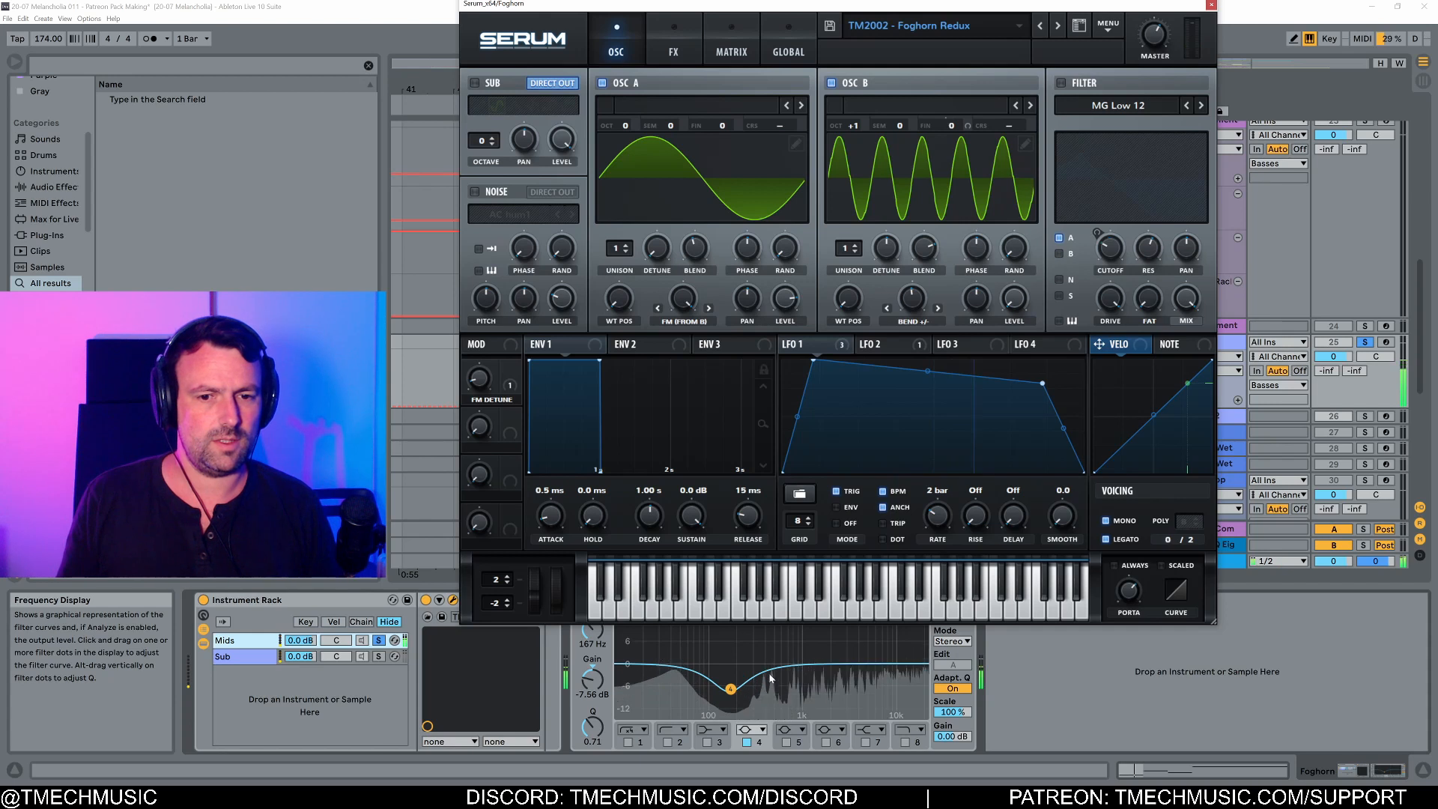
click(1061, 82)
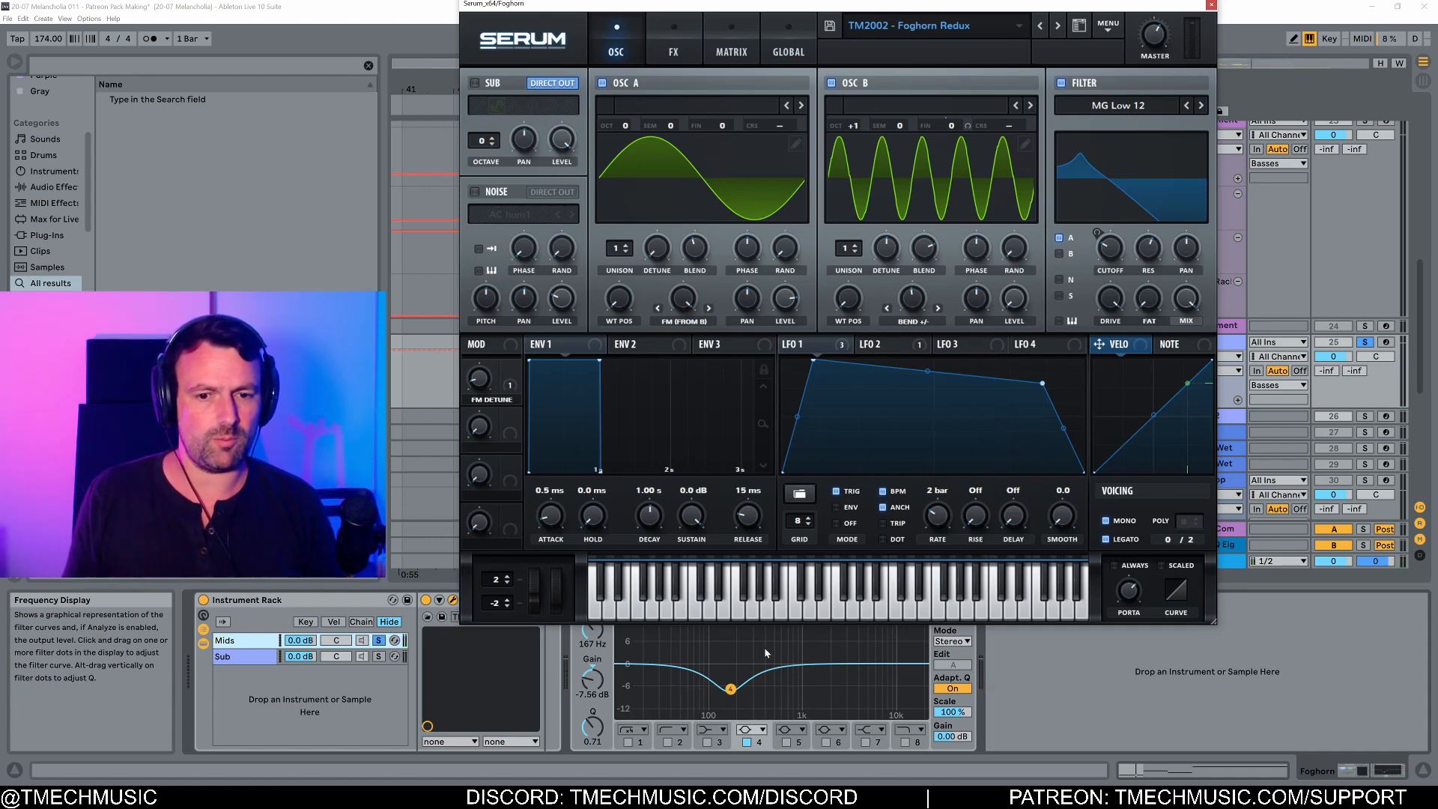
Step: Re-enable the Serum effects in order, from hyper, distortion and filter through reverb, EQ and compressor, during playback
click(695, 57)
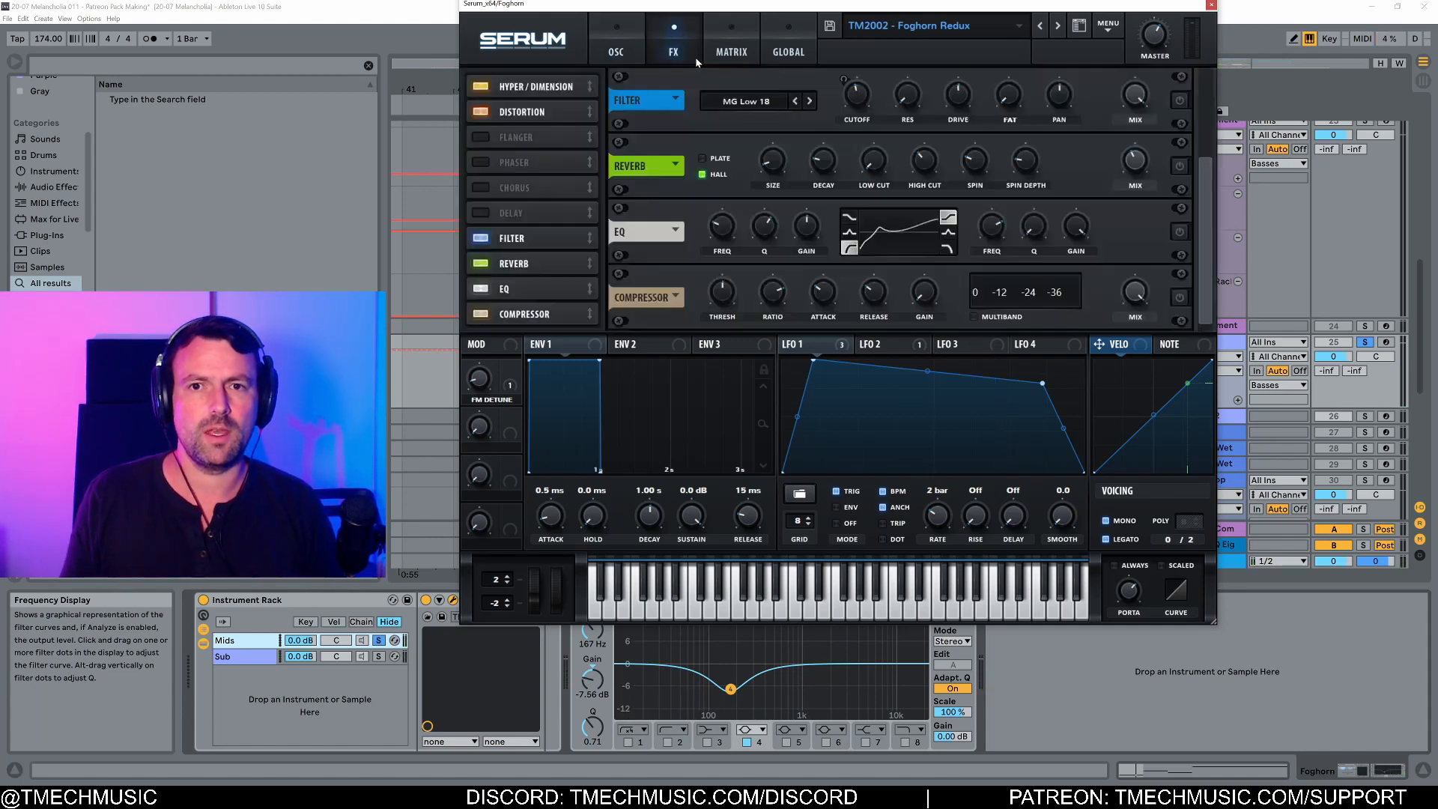
scroll(1183, 105, up, 3)
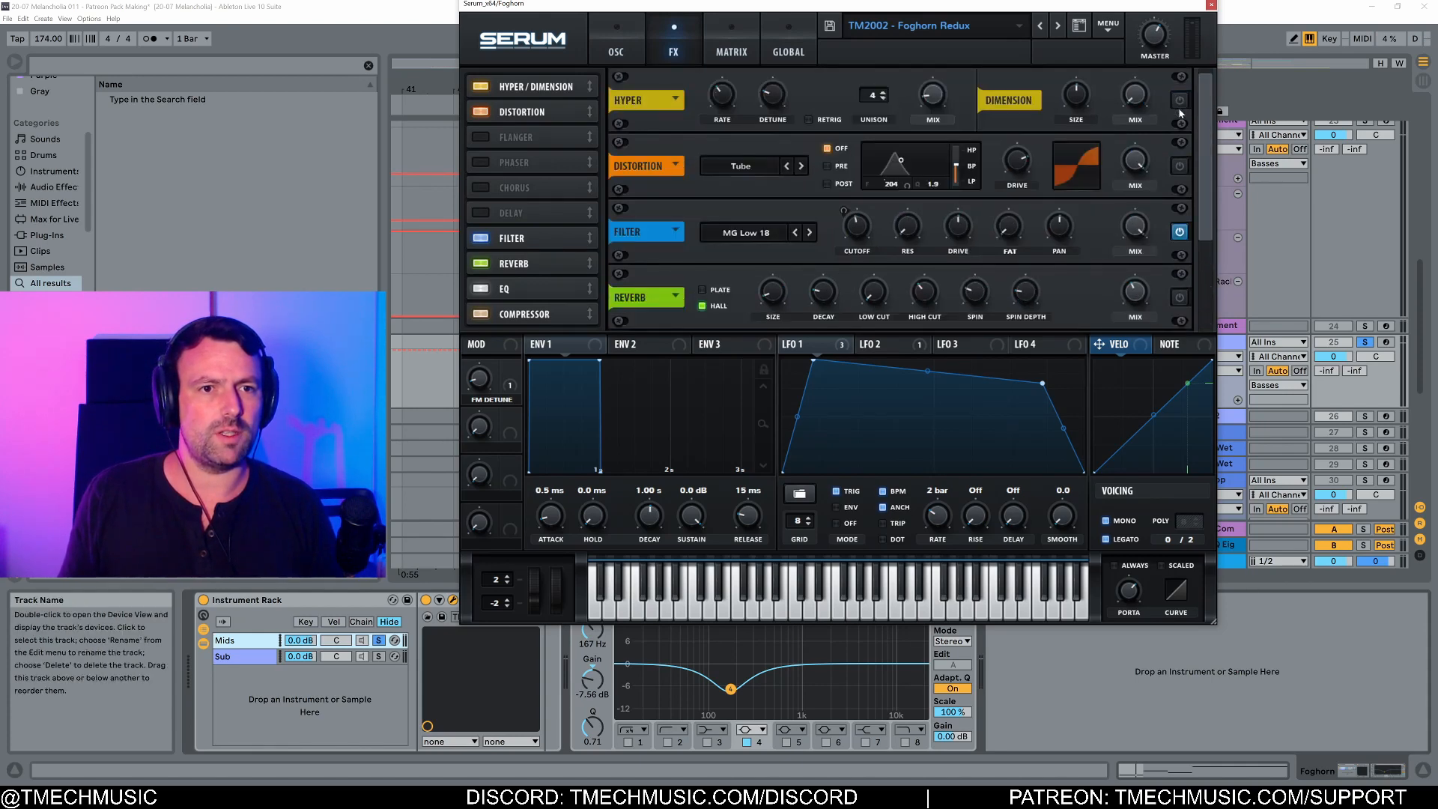
click(1180, 165)
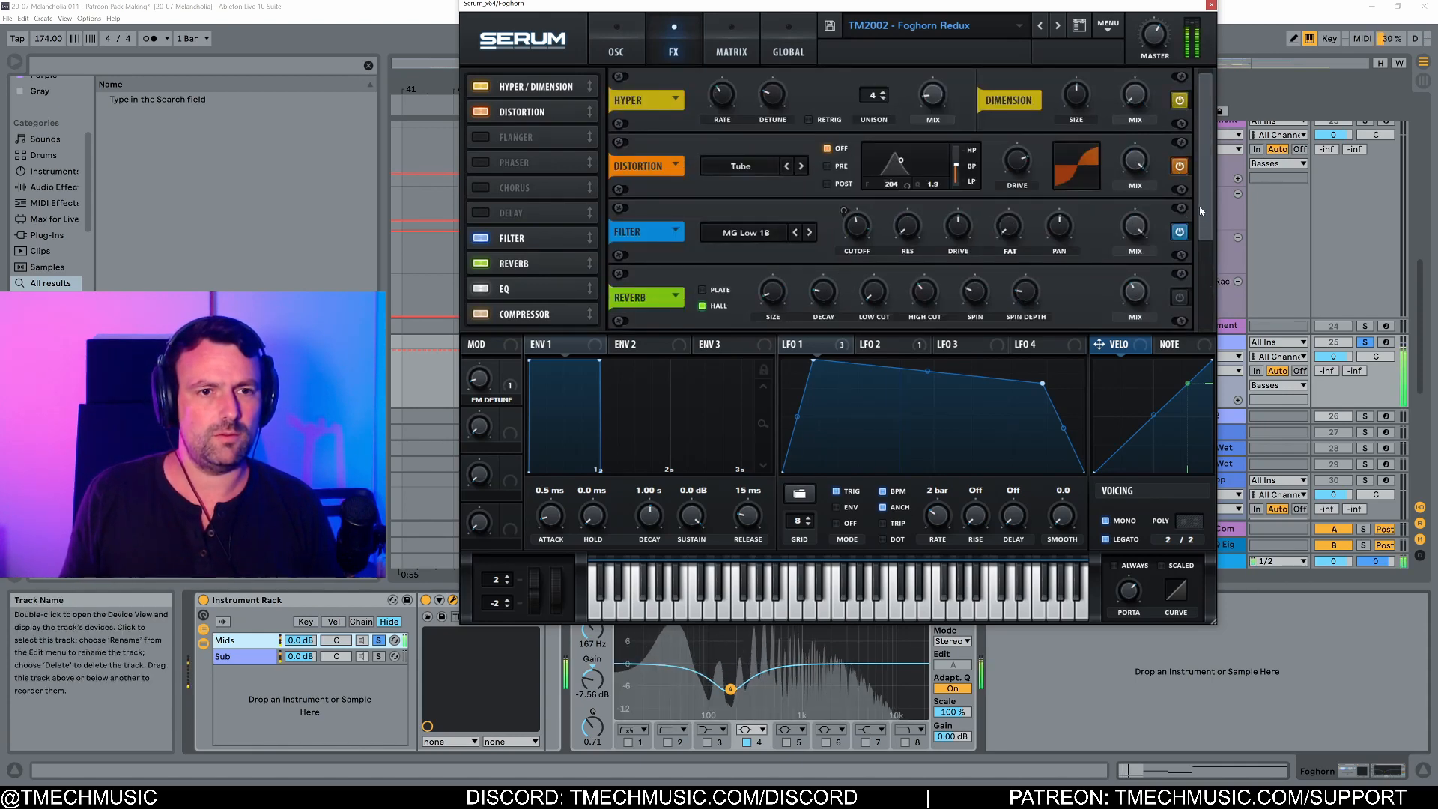
scroll(1197, 227, down, 3)
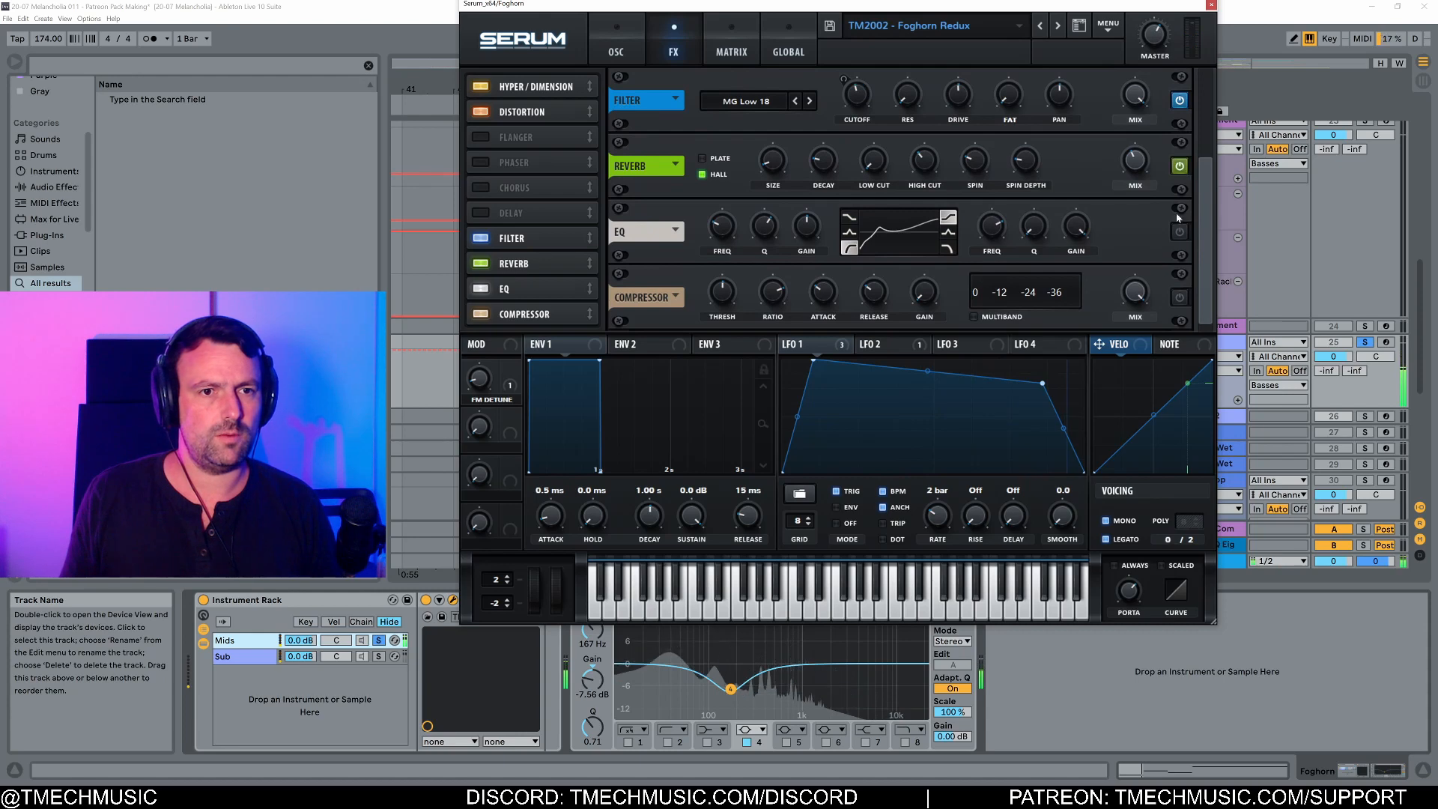
click(1179, 234)
click(1181, 296)
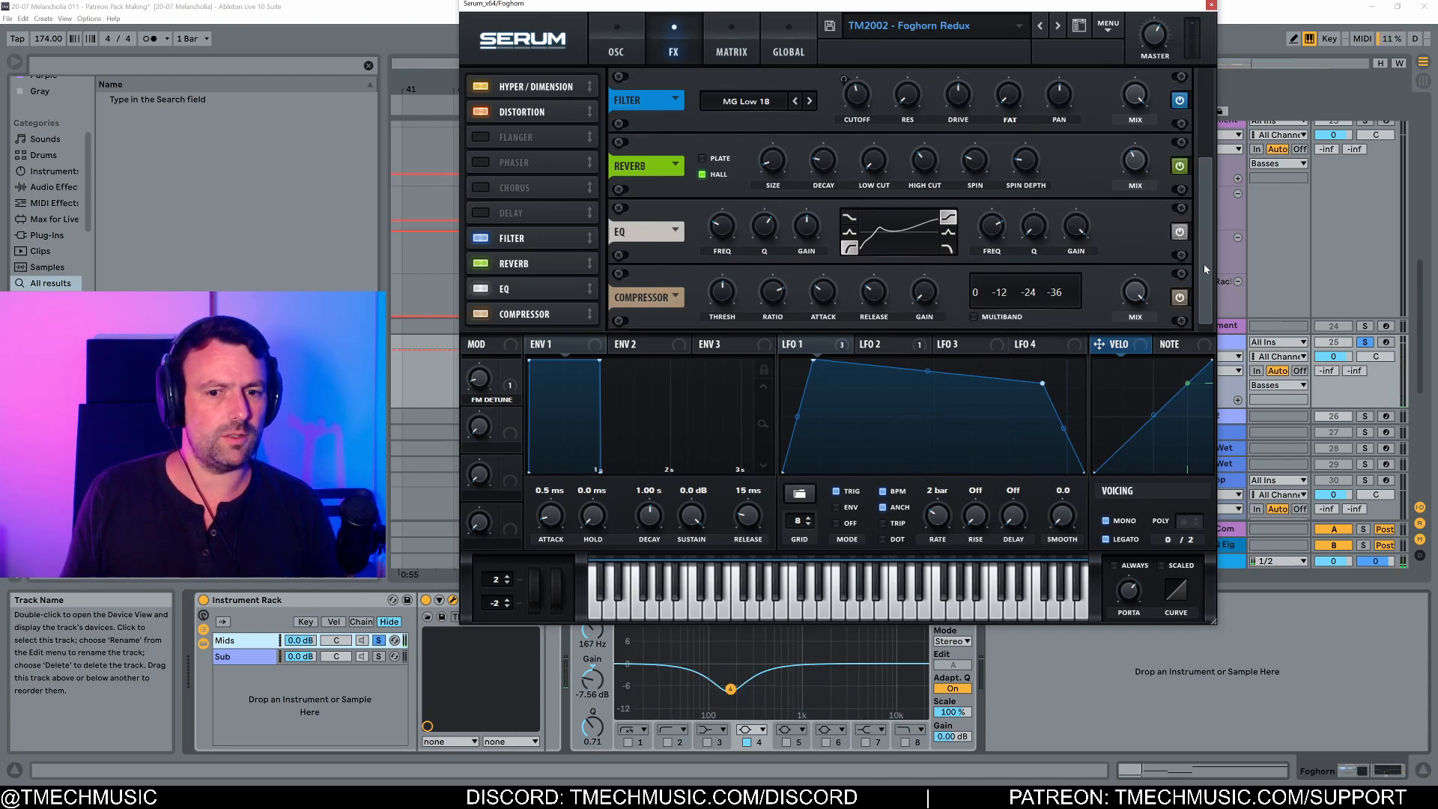
Step: Close the Serum window and audition the Foghorn track with the Mids and Sub chains together
click(1211, 6)
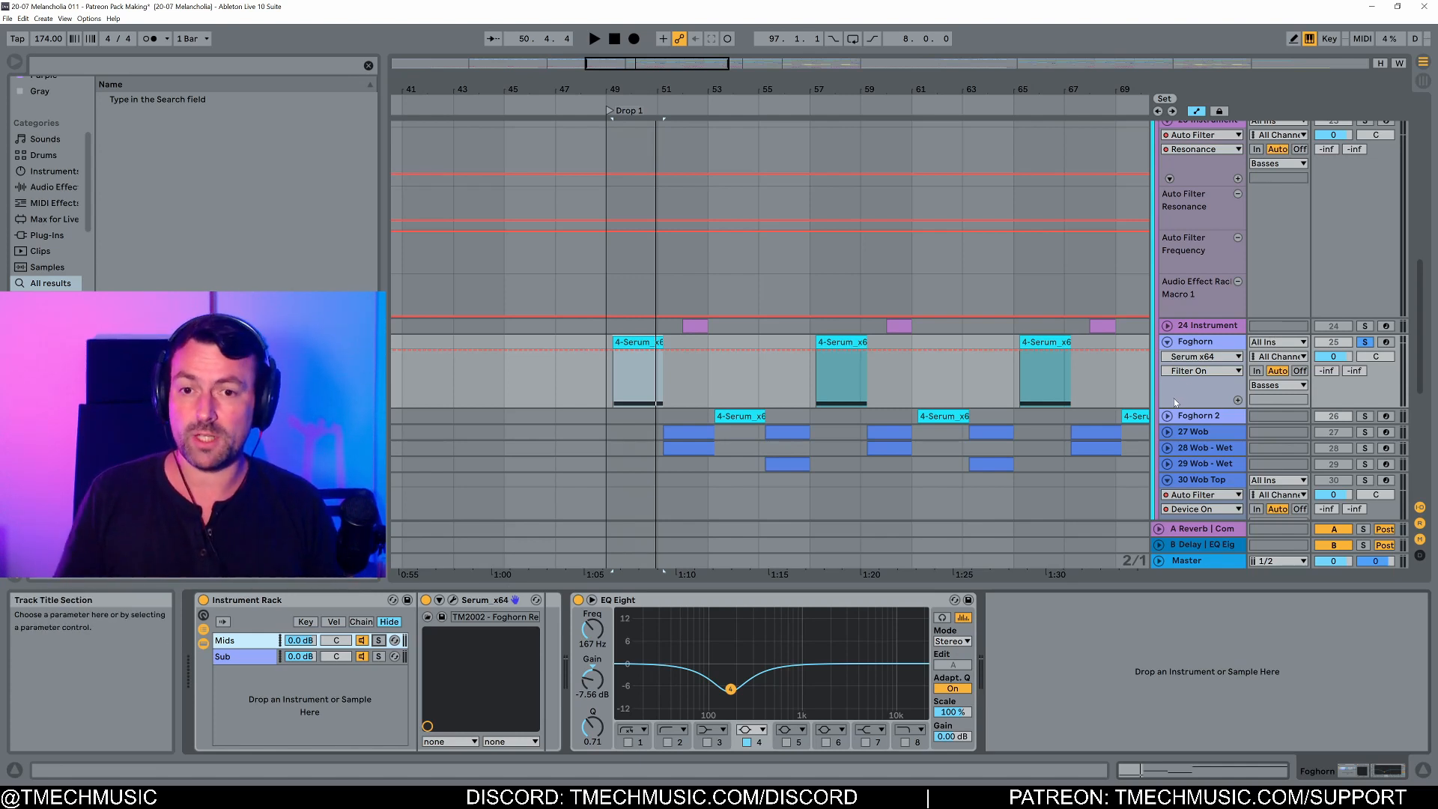
key(space)
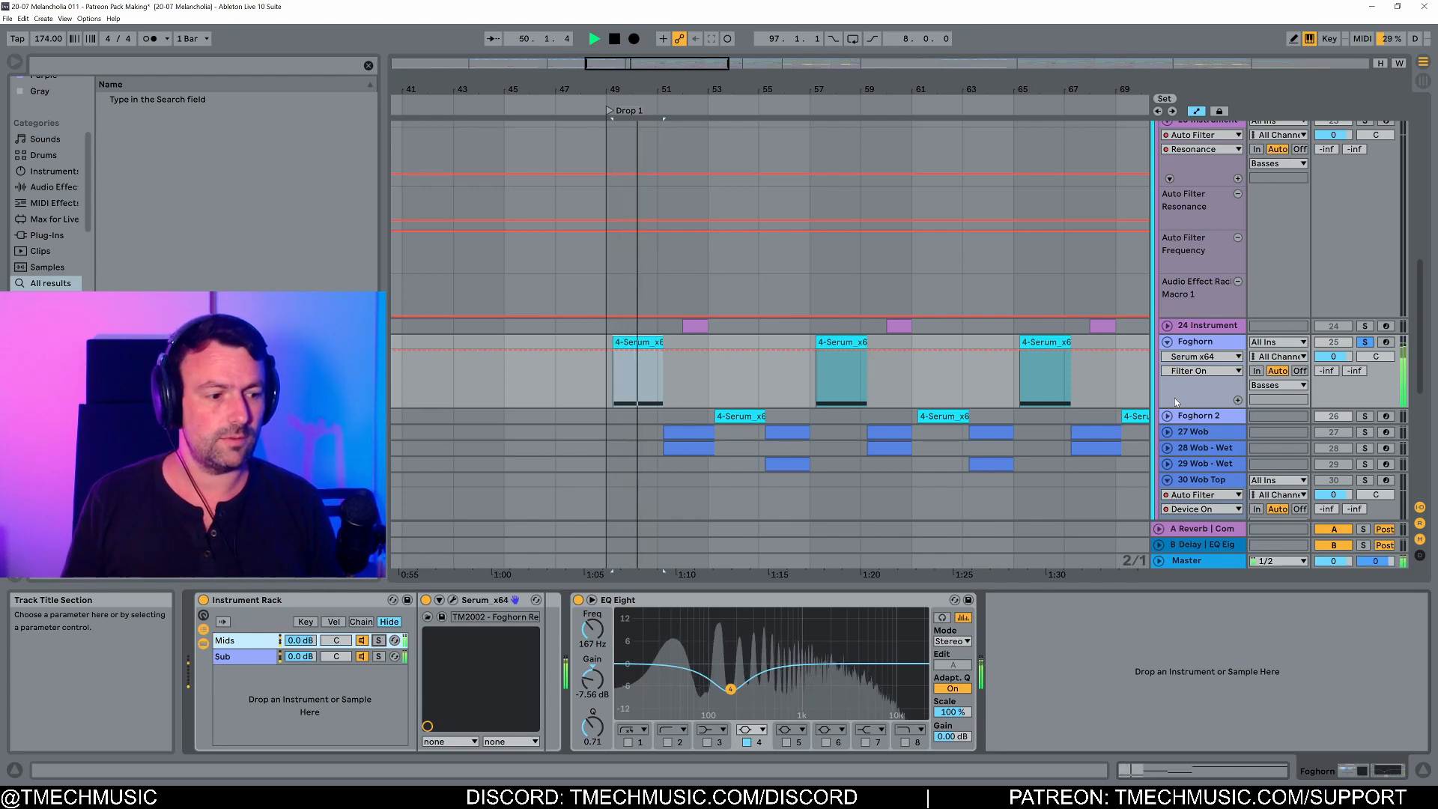
key(space)
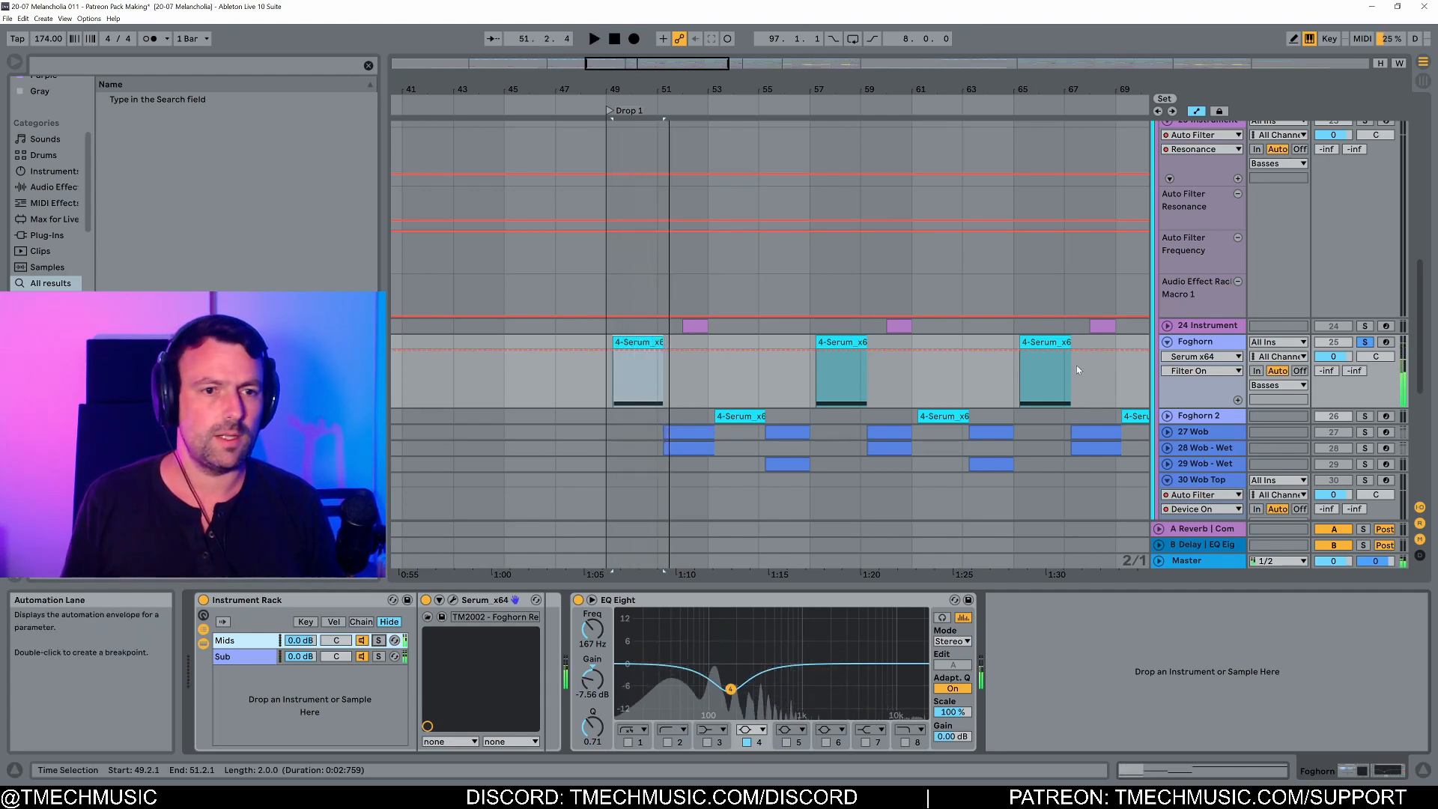
Step: Solo the Beneath track alongside Foghorn, audition the two layers from Drop 1 and clear the solo
scroll(1081, 366, up, 3)
scroll(1082, 366, up, 6)
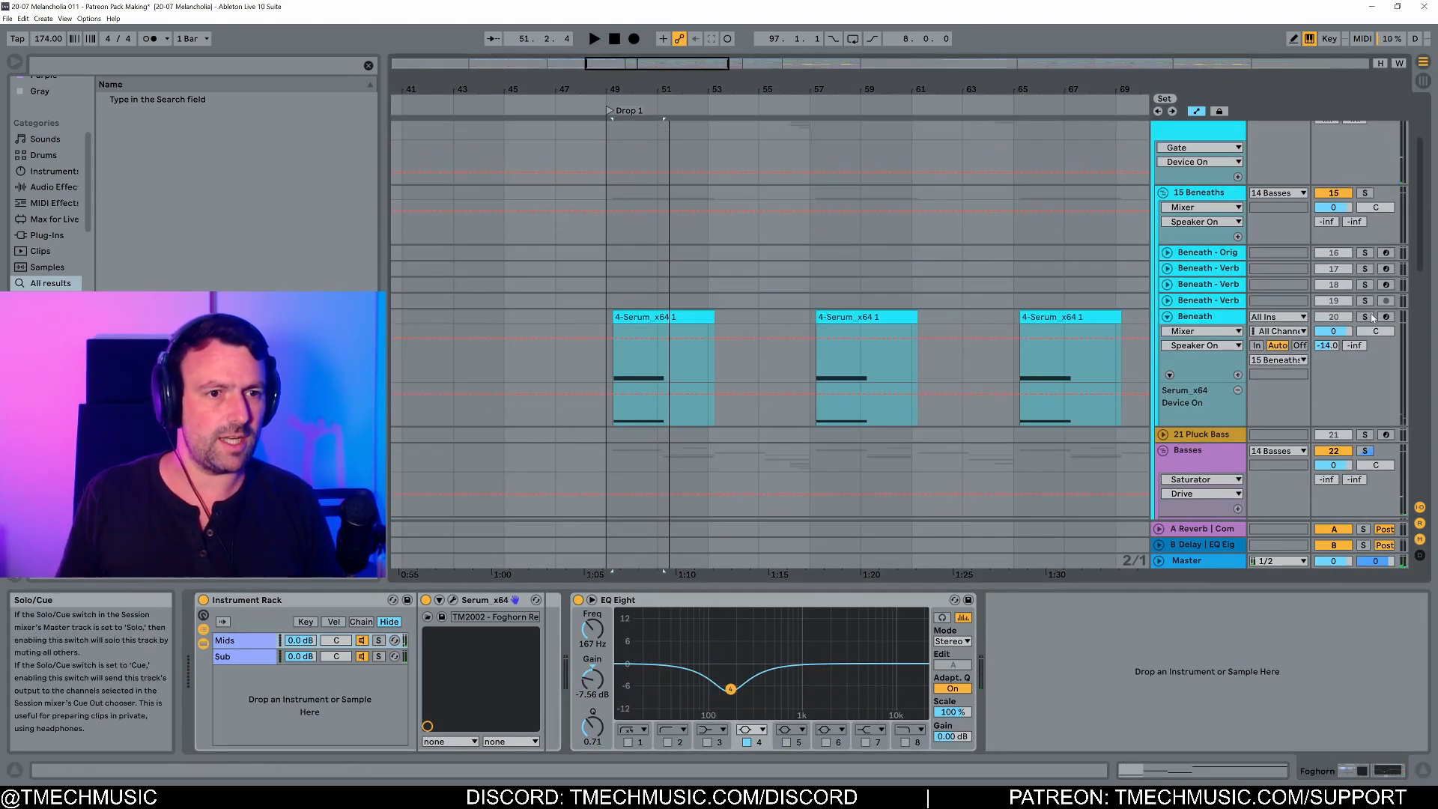
key(space)
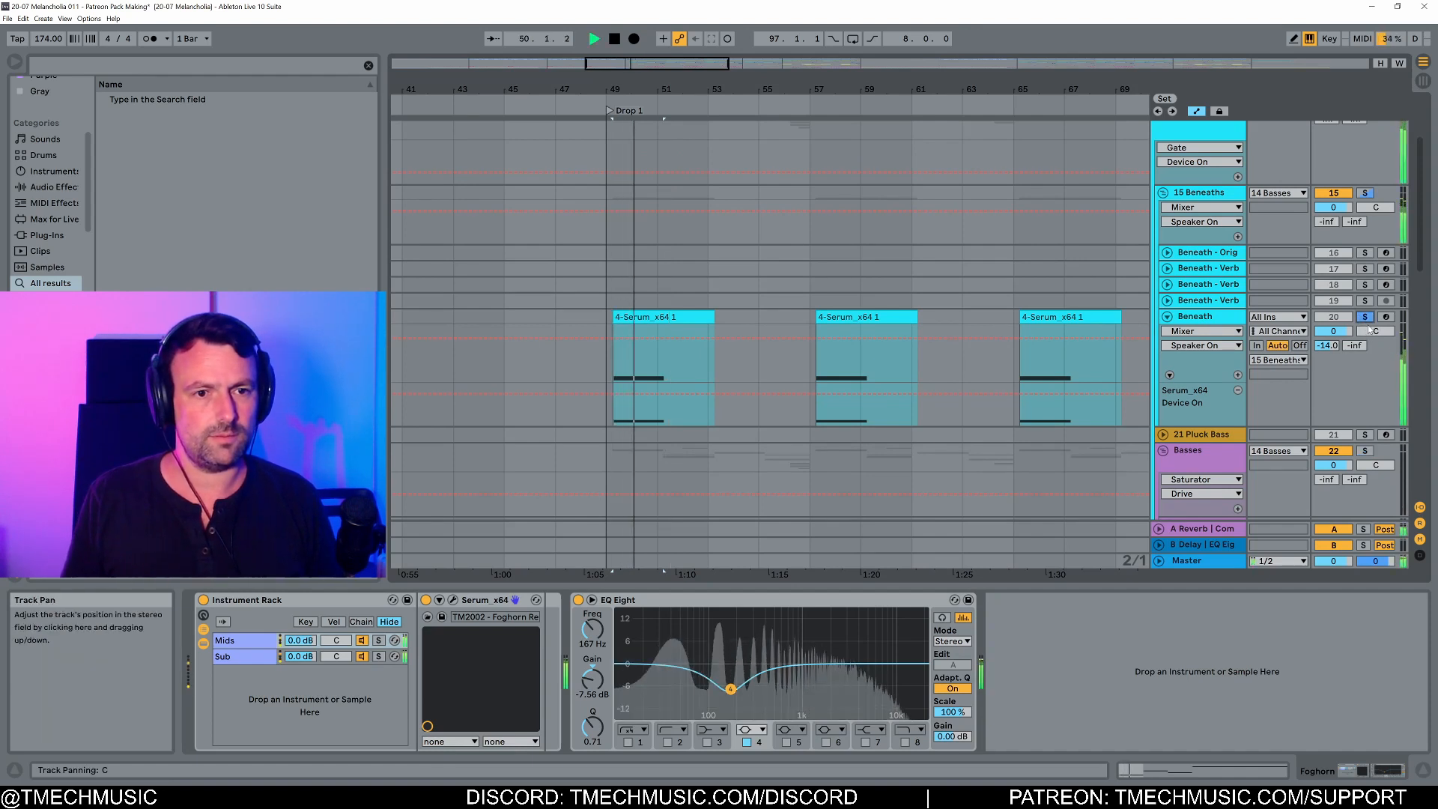
click(1364, 317)
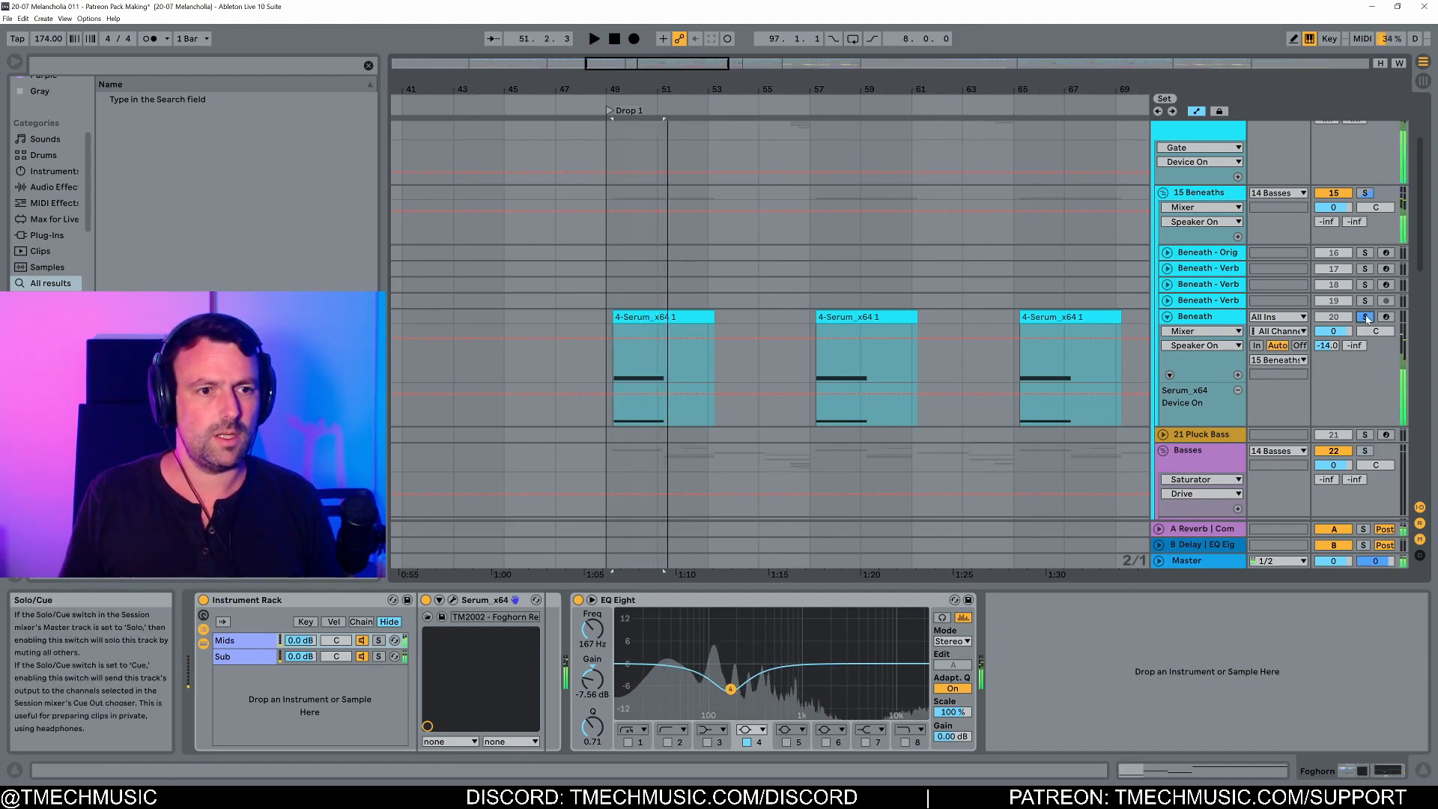
key(space)
Step: Select the Beneath track's first clip and play that section with no track soloed
click(634, 314)
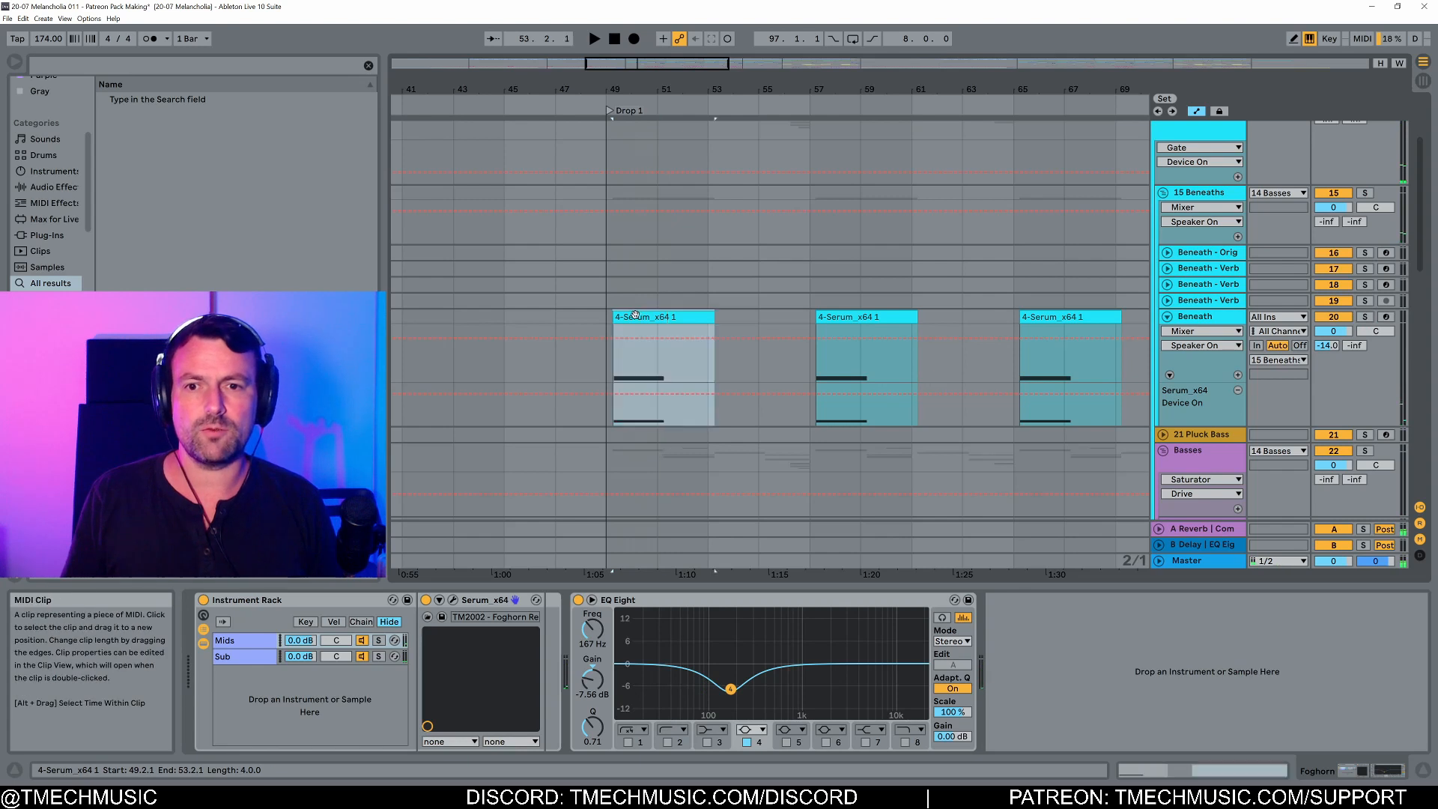
key(space)
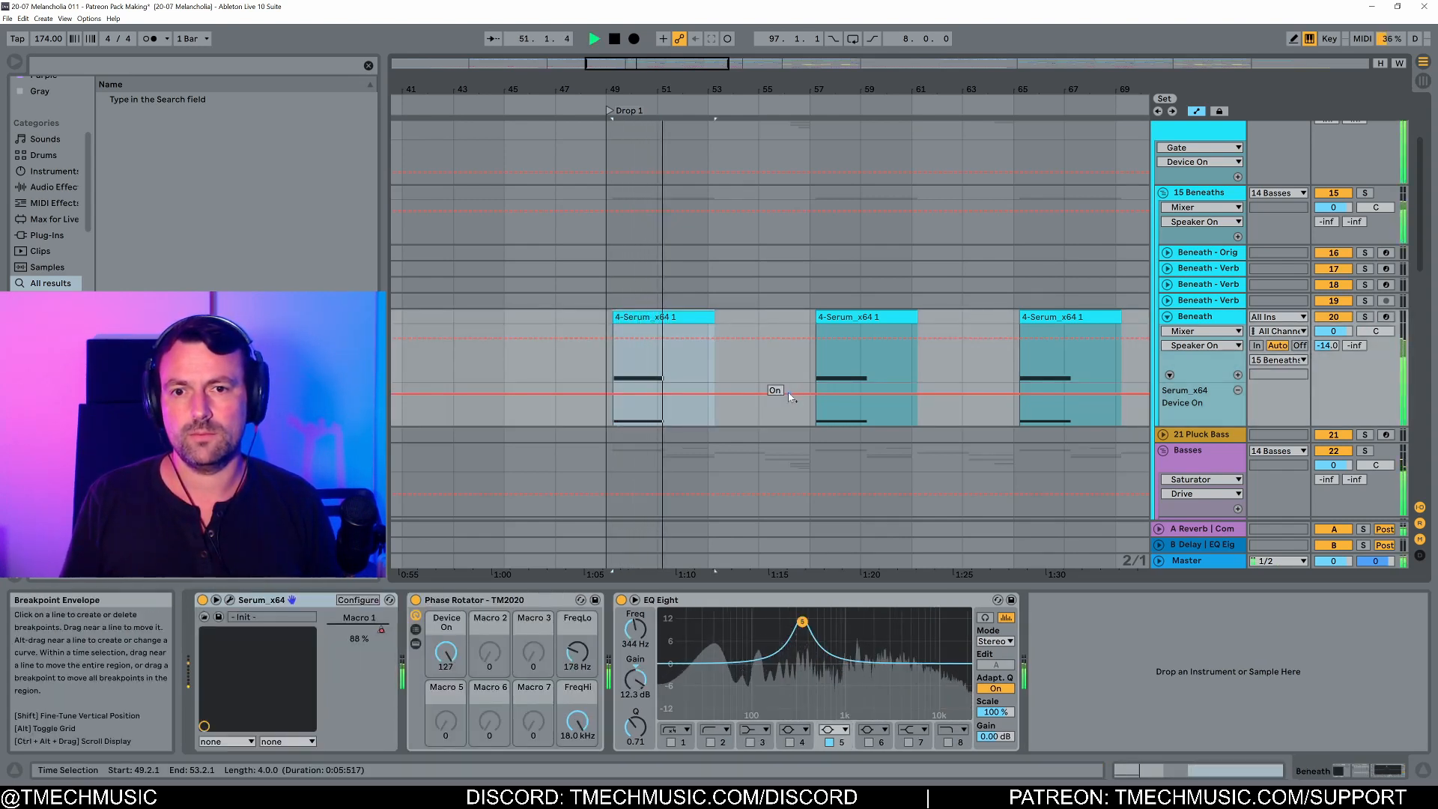
key(space)
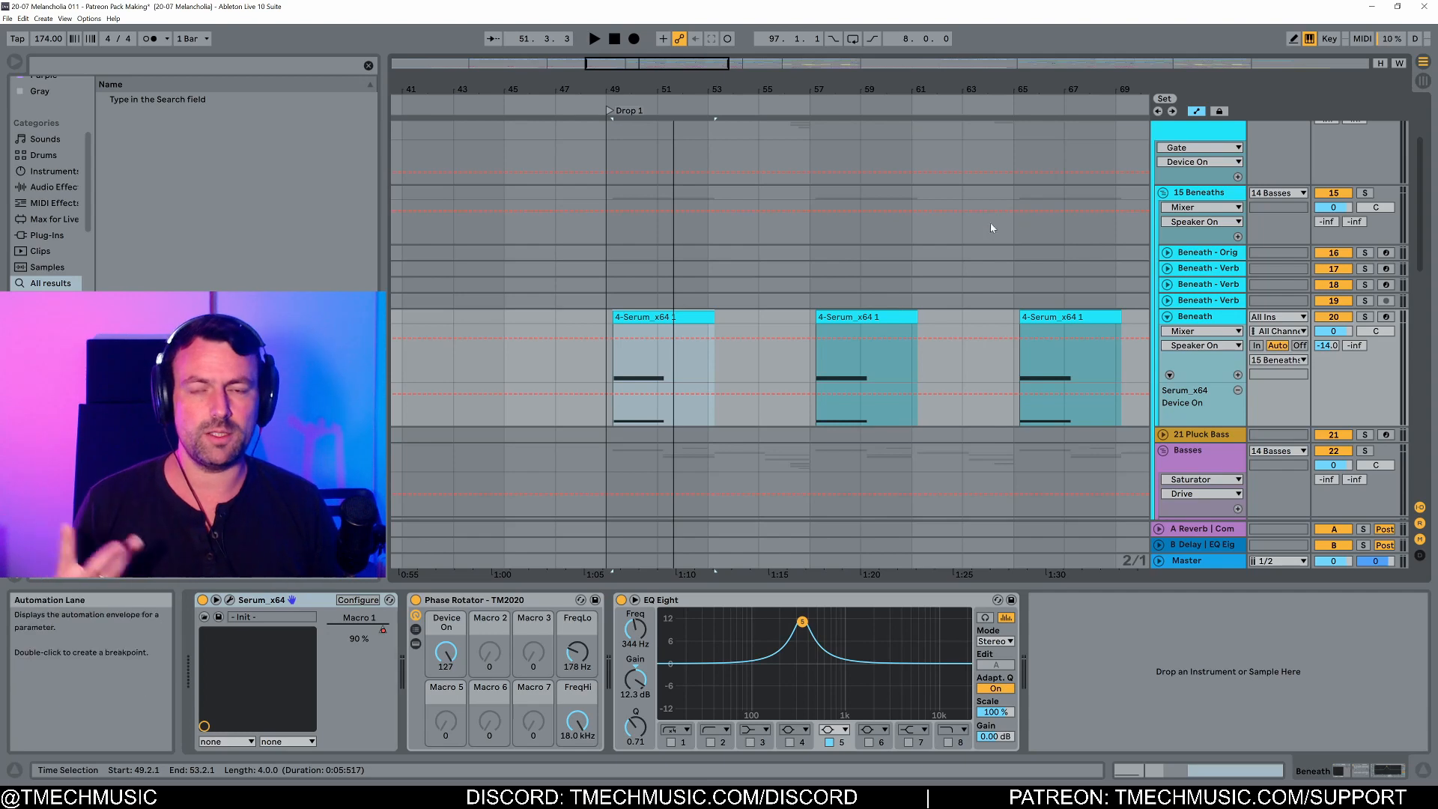
Step: Compare the clip placement of the bass tracks and inspect the Beneath track's Serum patch, closing the plug-in window when done
scroll(769, 375, down, 10)
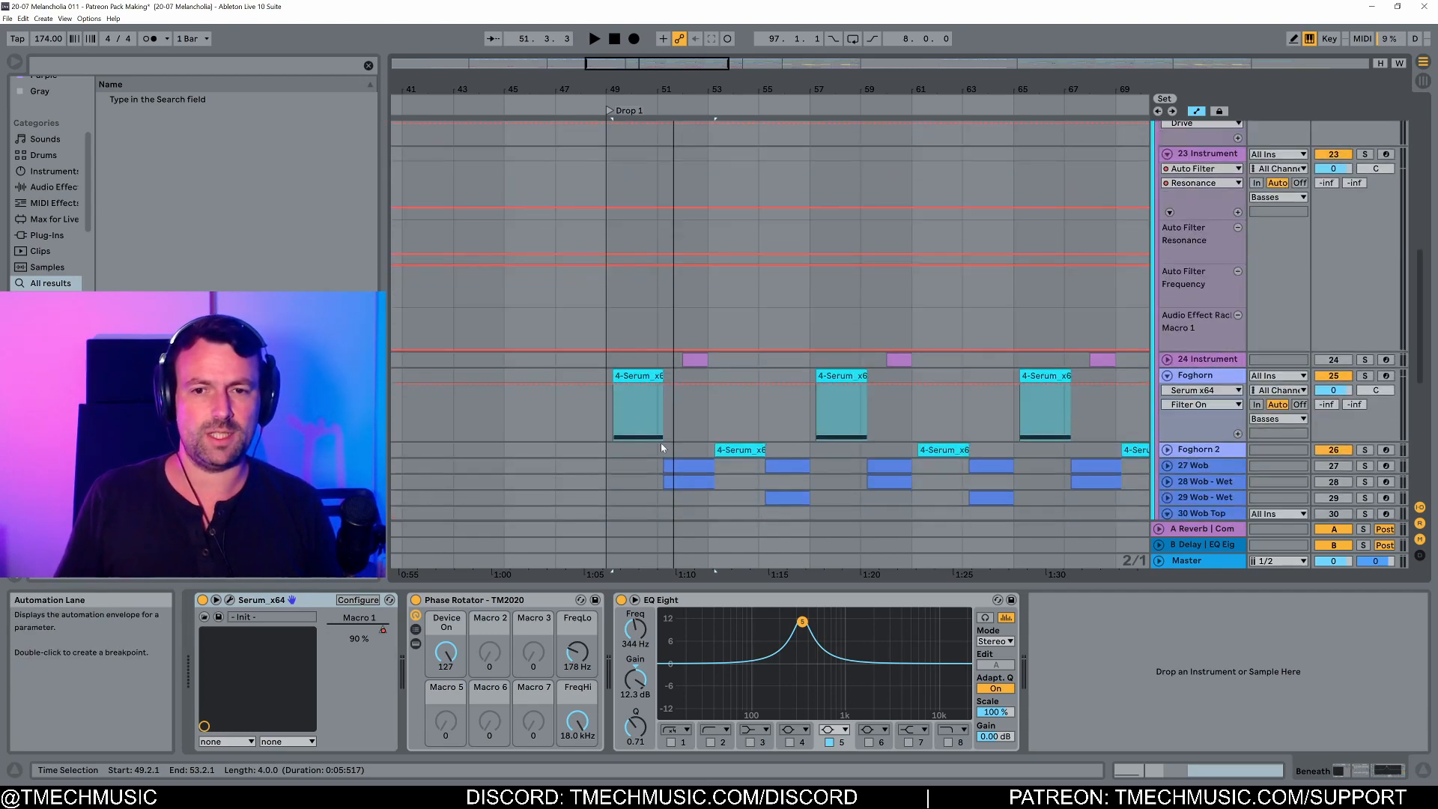
scroll(658, 439, down, 3)
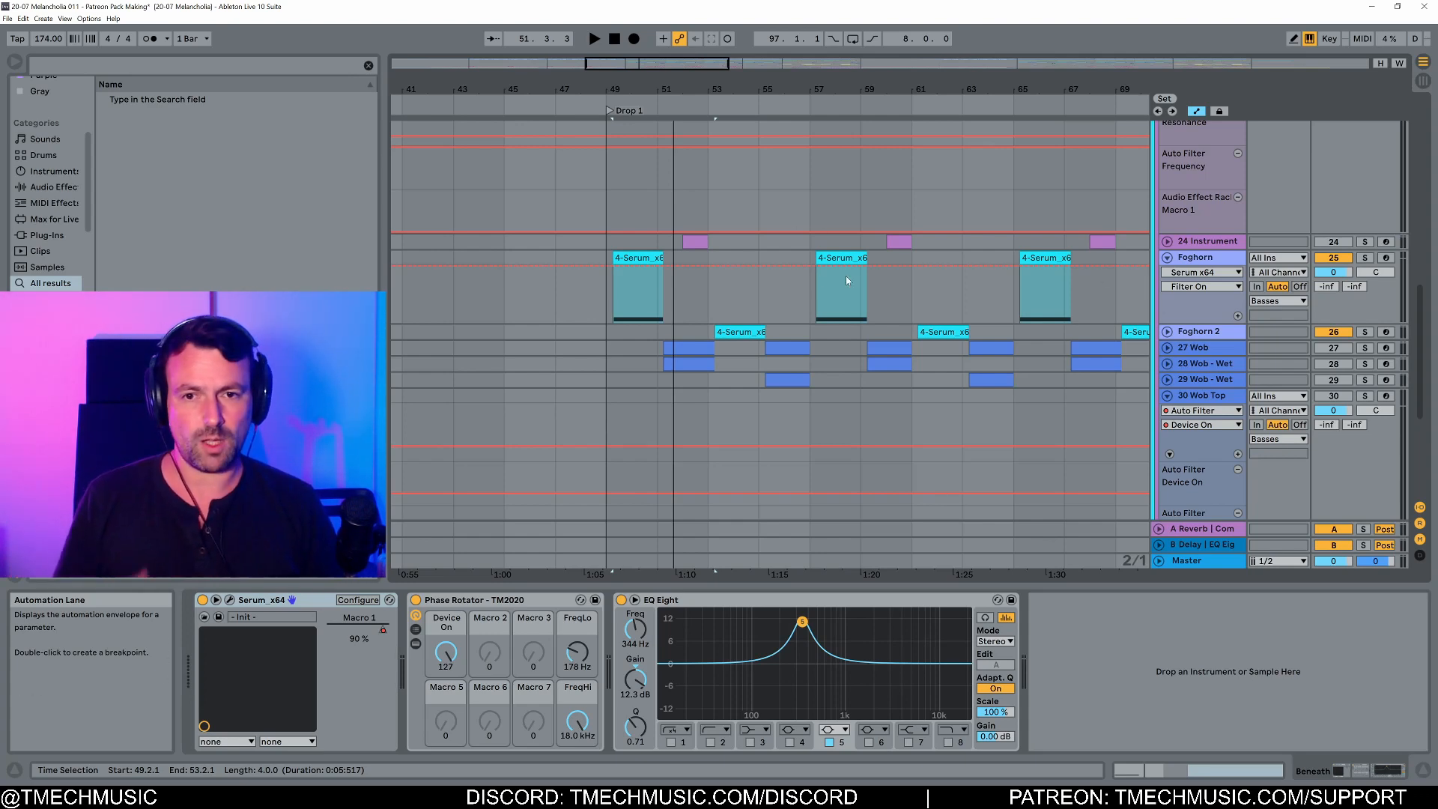
click(229, 600)
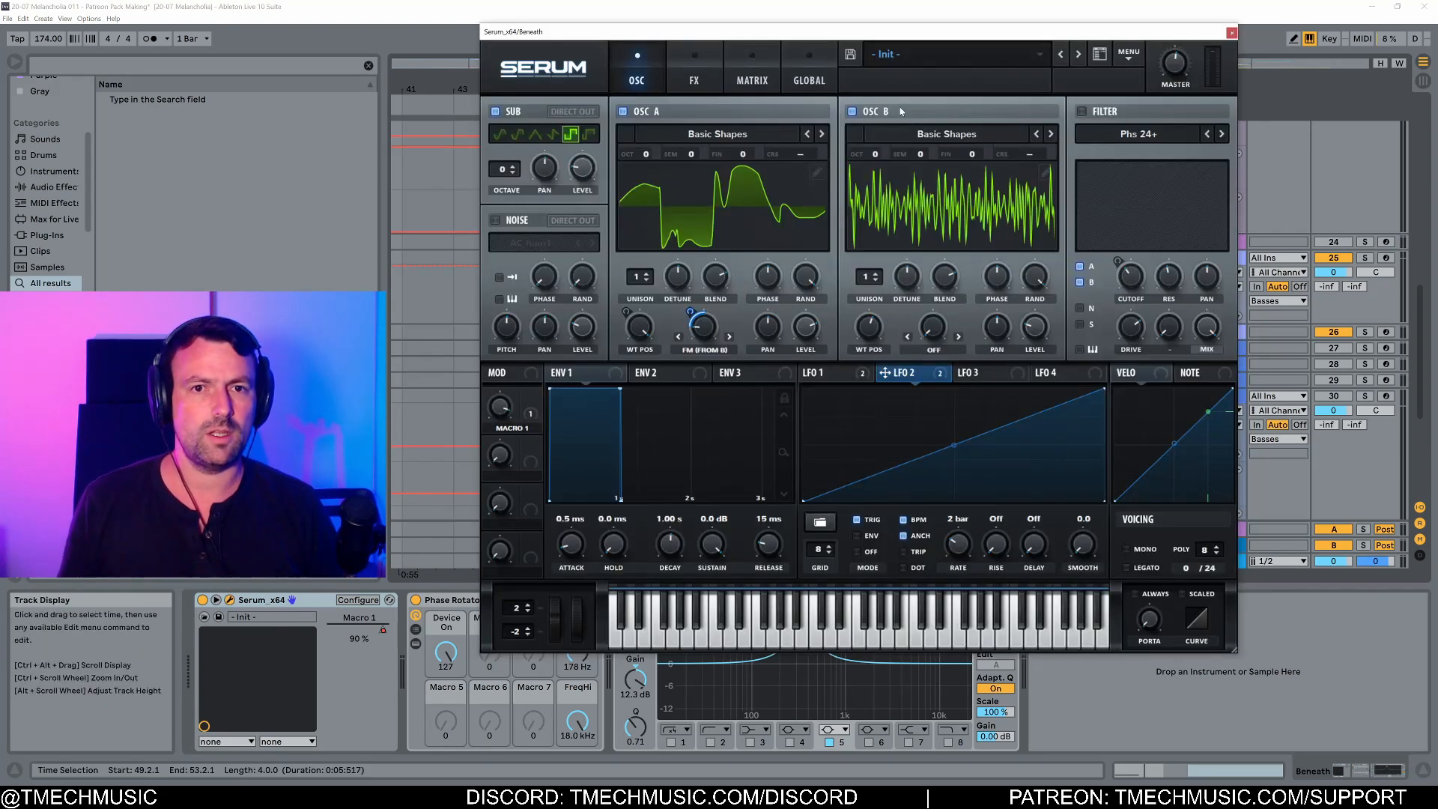
click(1232, 33)
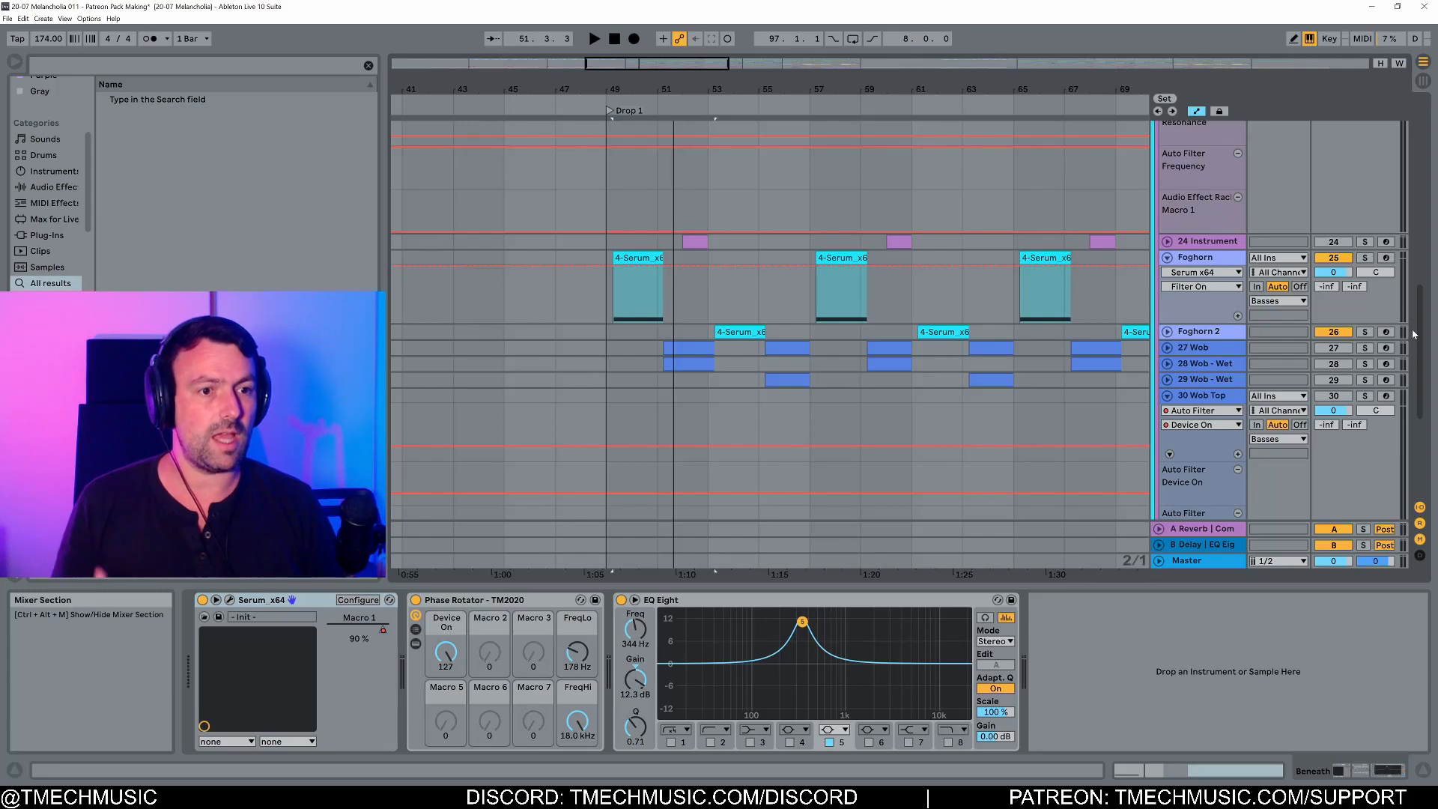
scroll(1129, 325, up, 5)
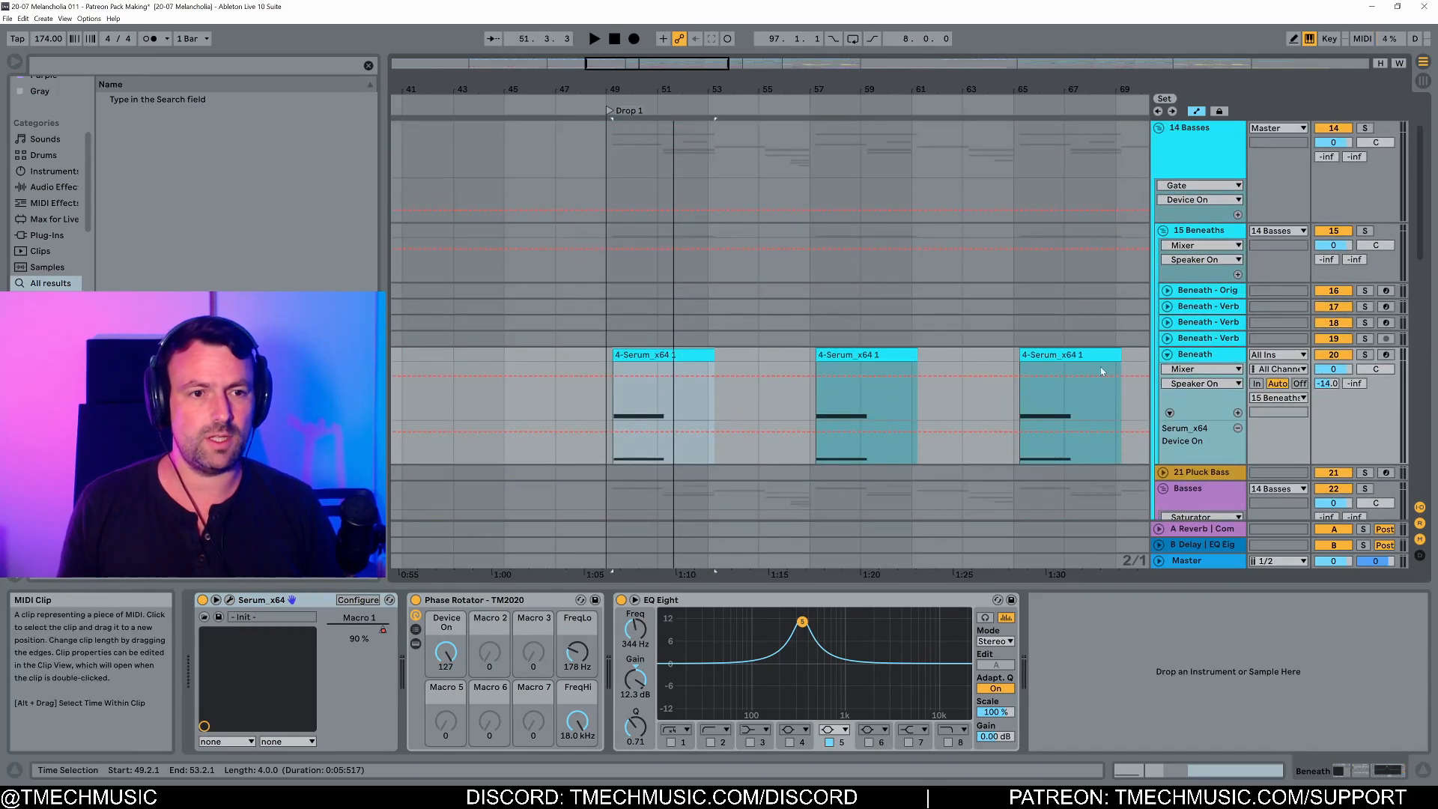
click(230, 600)
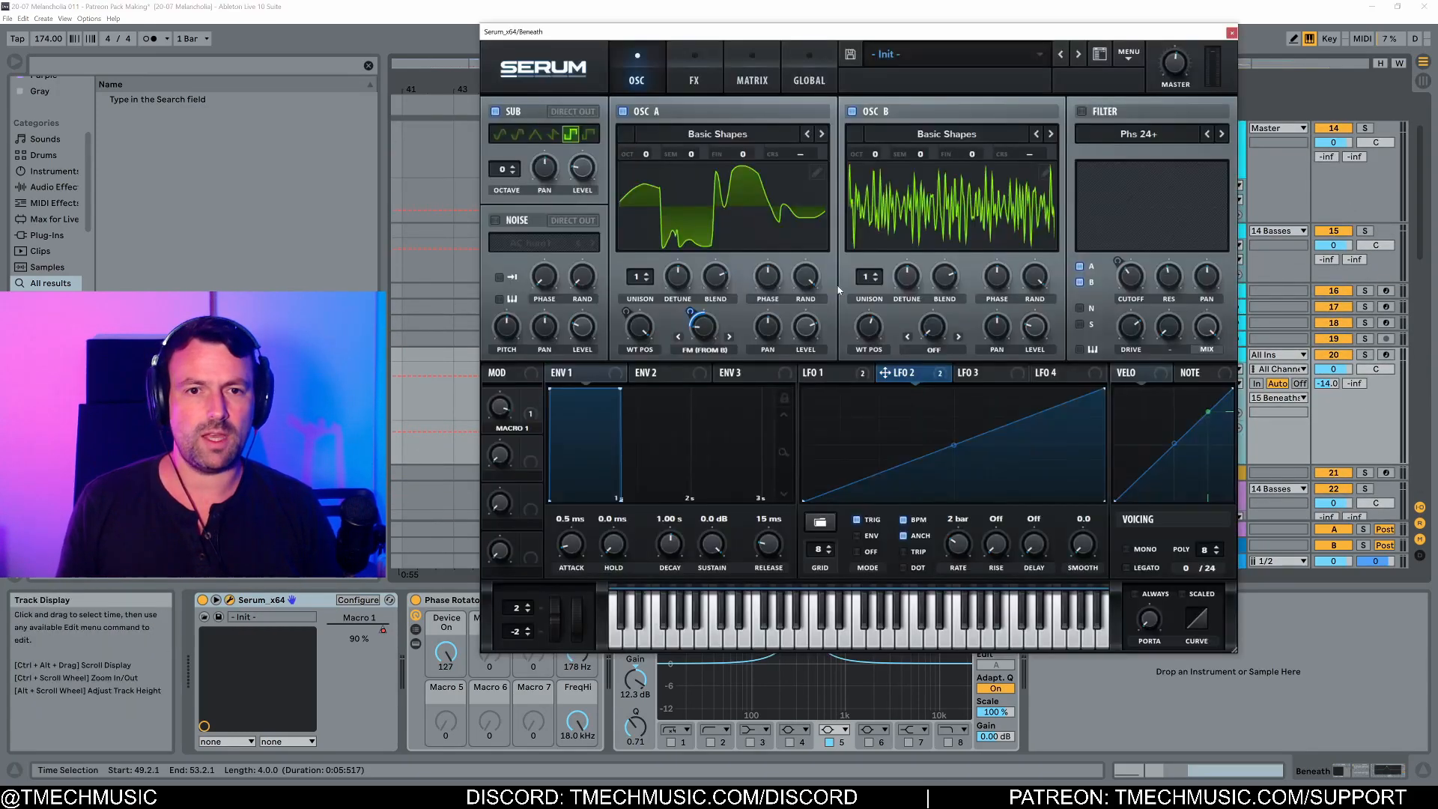
click(1232, 34)
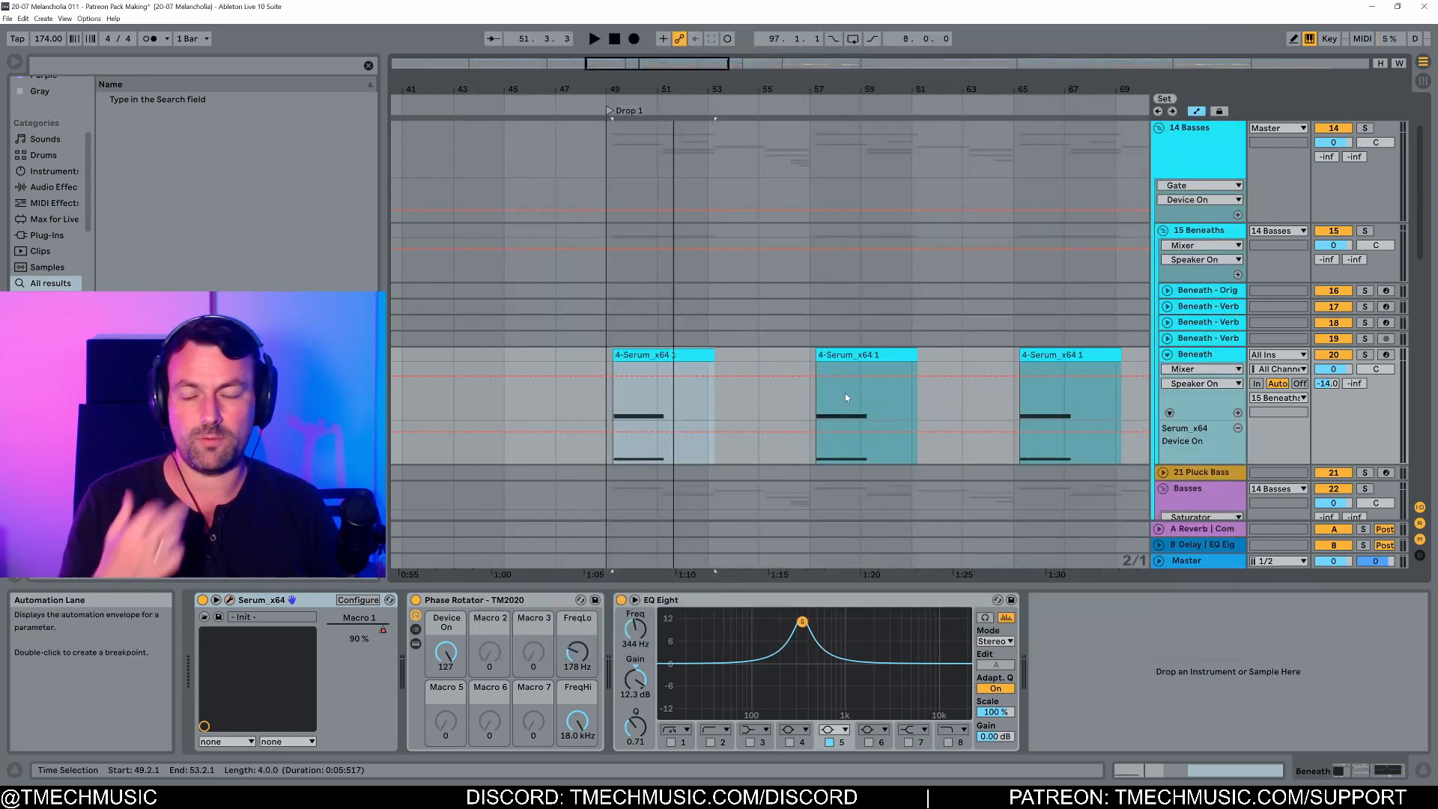
Step: Fold the Beneath track and collapse the Basses group in the arrangement
click(1167, 355)
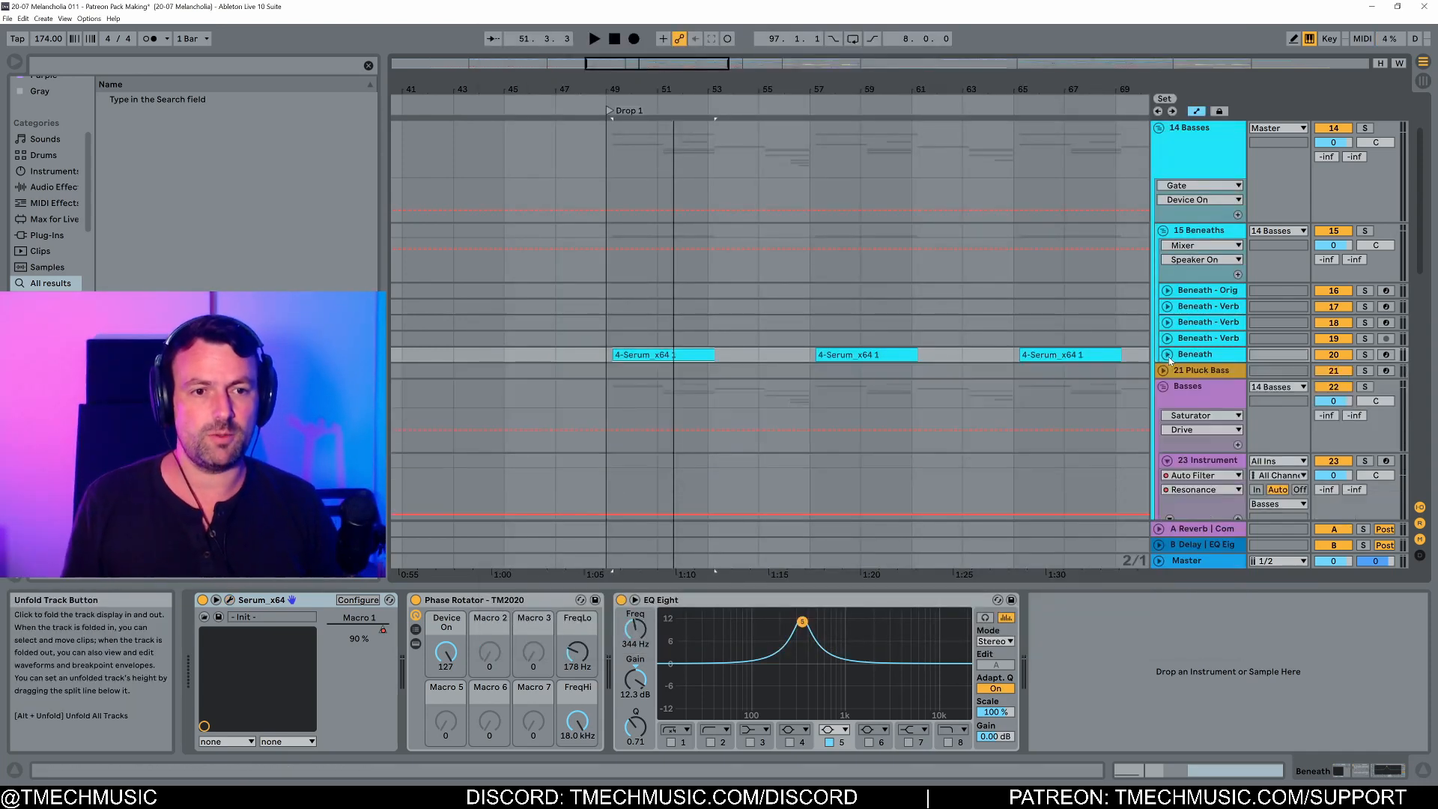
scroll(1158, 405, down, 3)
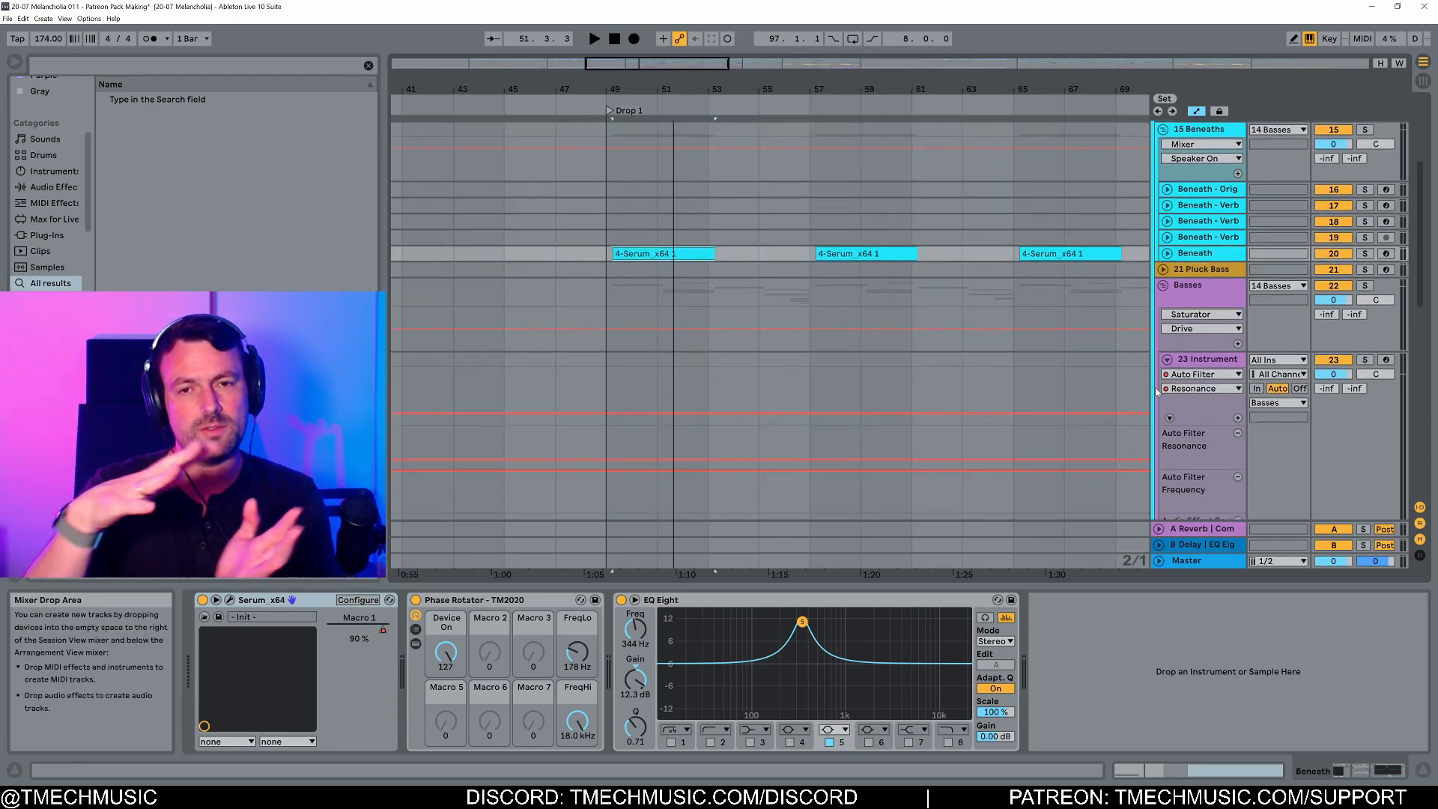
click(1165, 287)
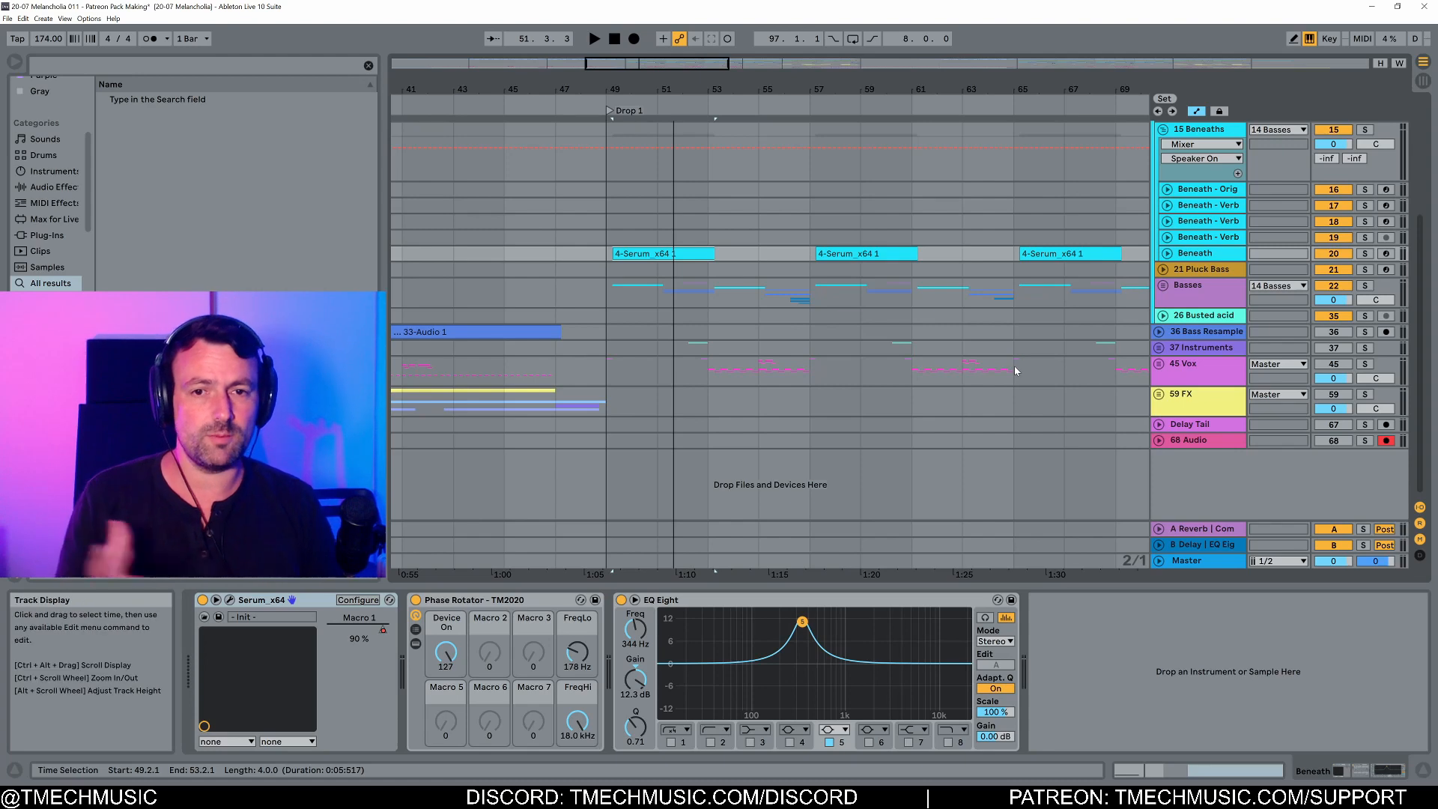
Step: Show the device chains of the 14 Basses and Basses groups, highlighting bars 49–53 and 57–61 on the Beneath - Verb track in between
scroll(1167, 253, up, 3)
click(1180, 204)
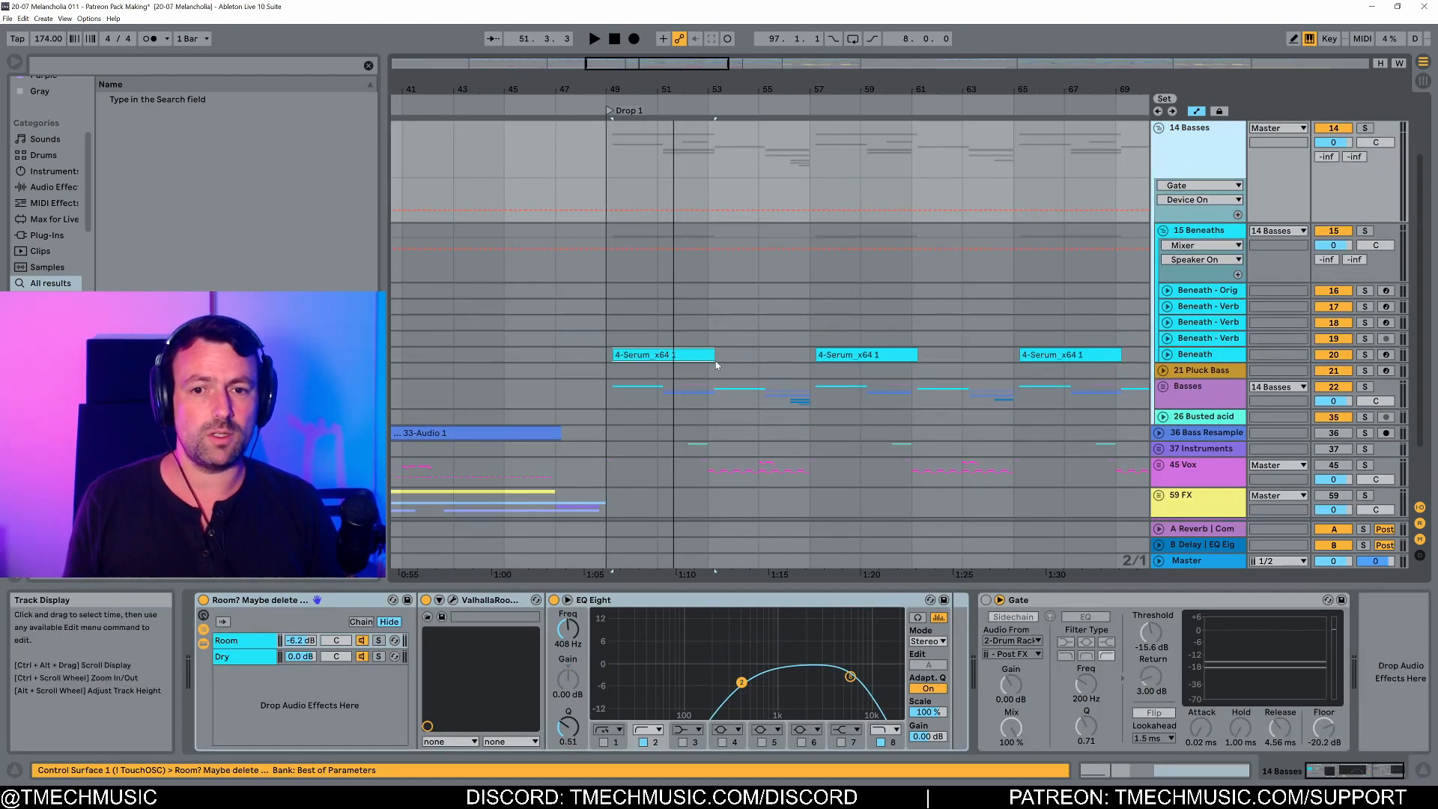
drag(704, 342, 610, 341)
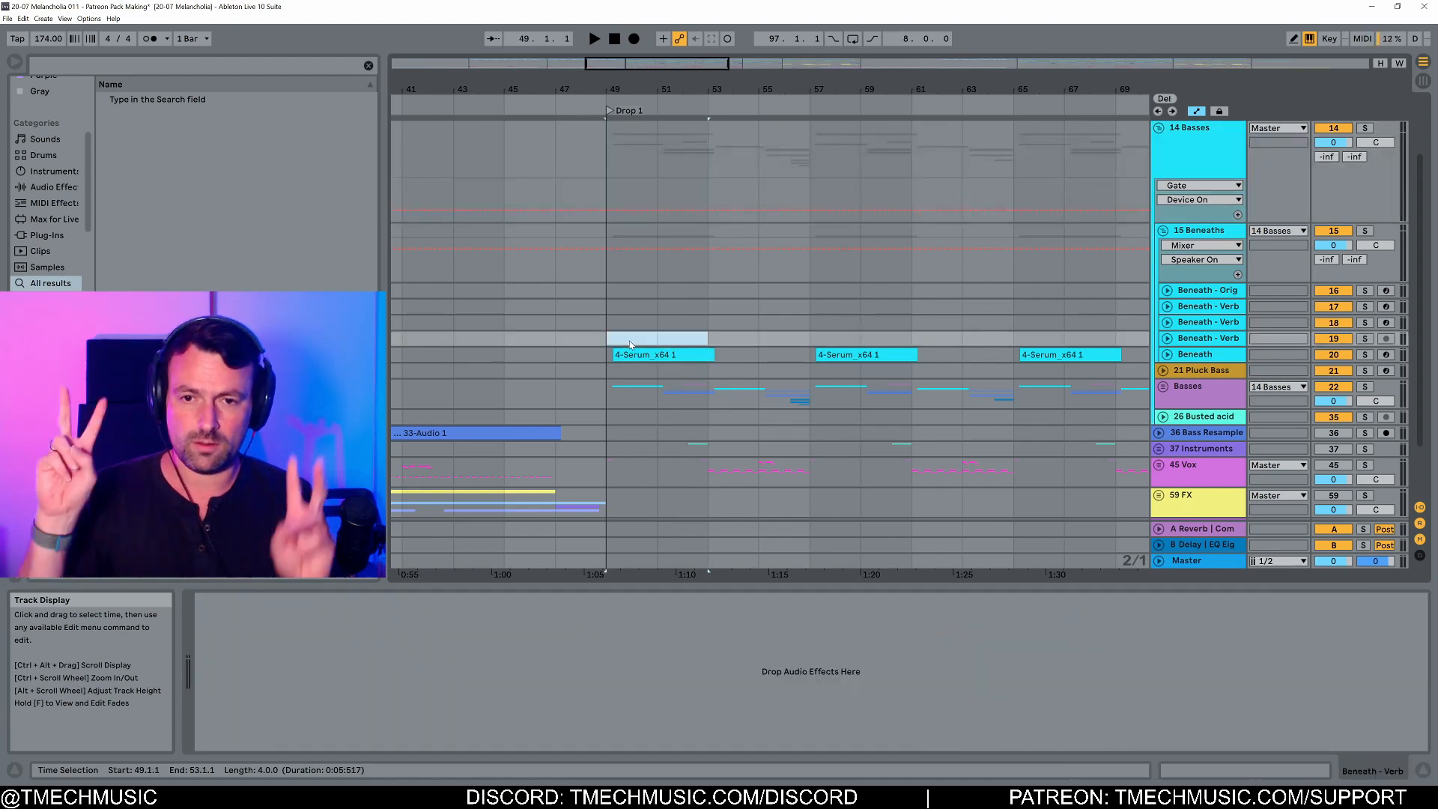
drag(827, 341, 912, 341)
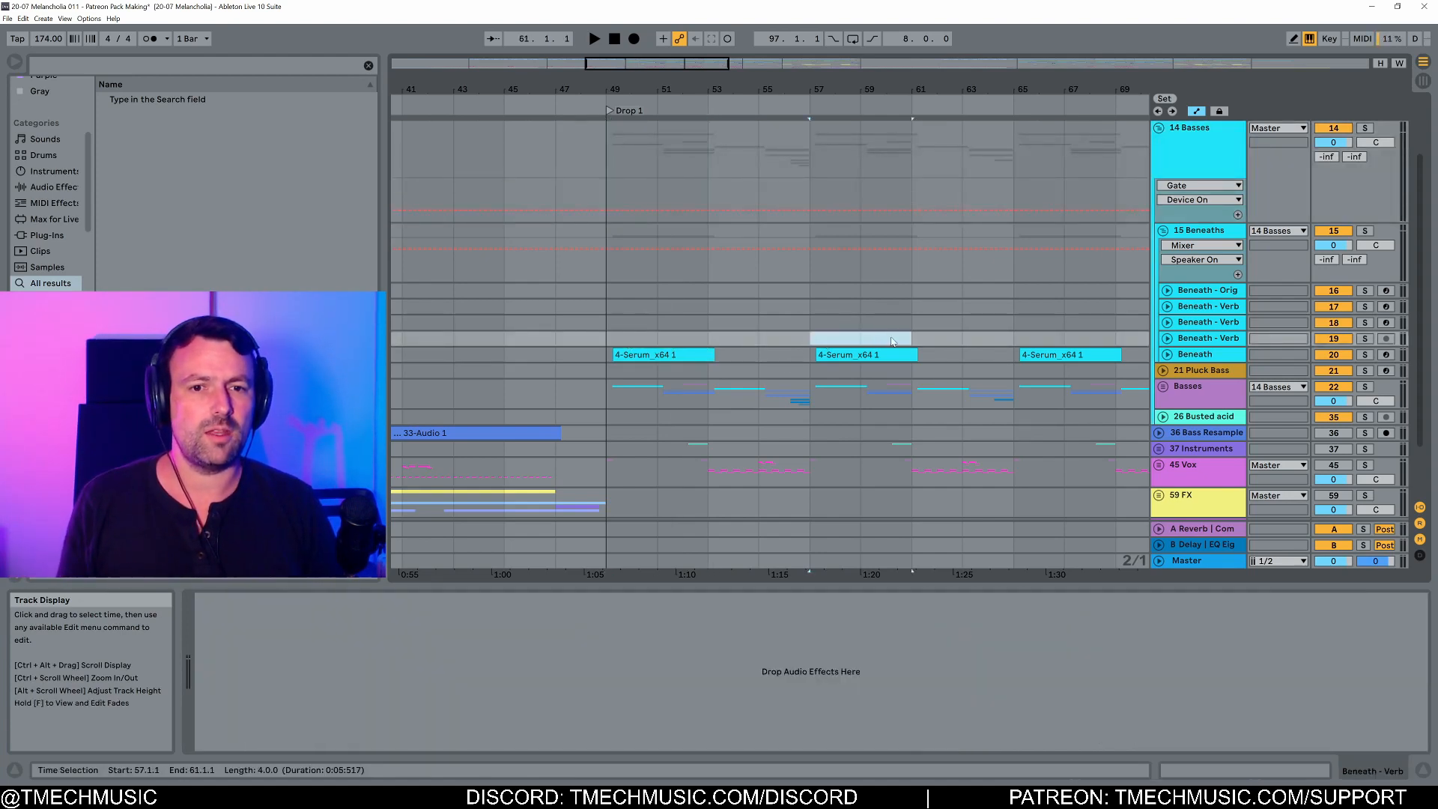
click(1157, 389)
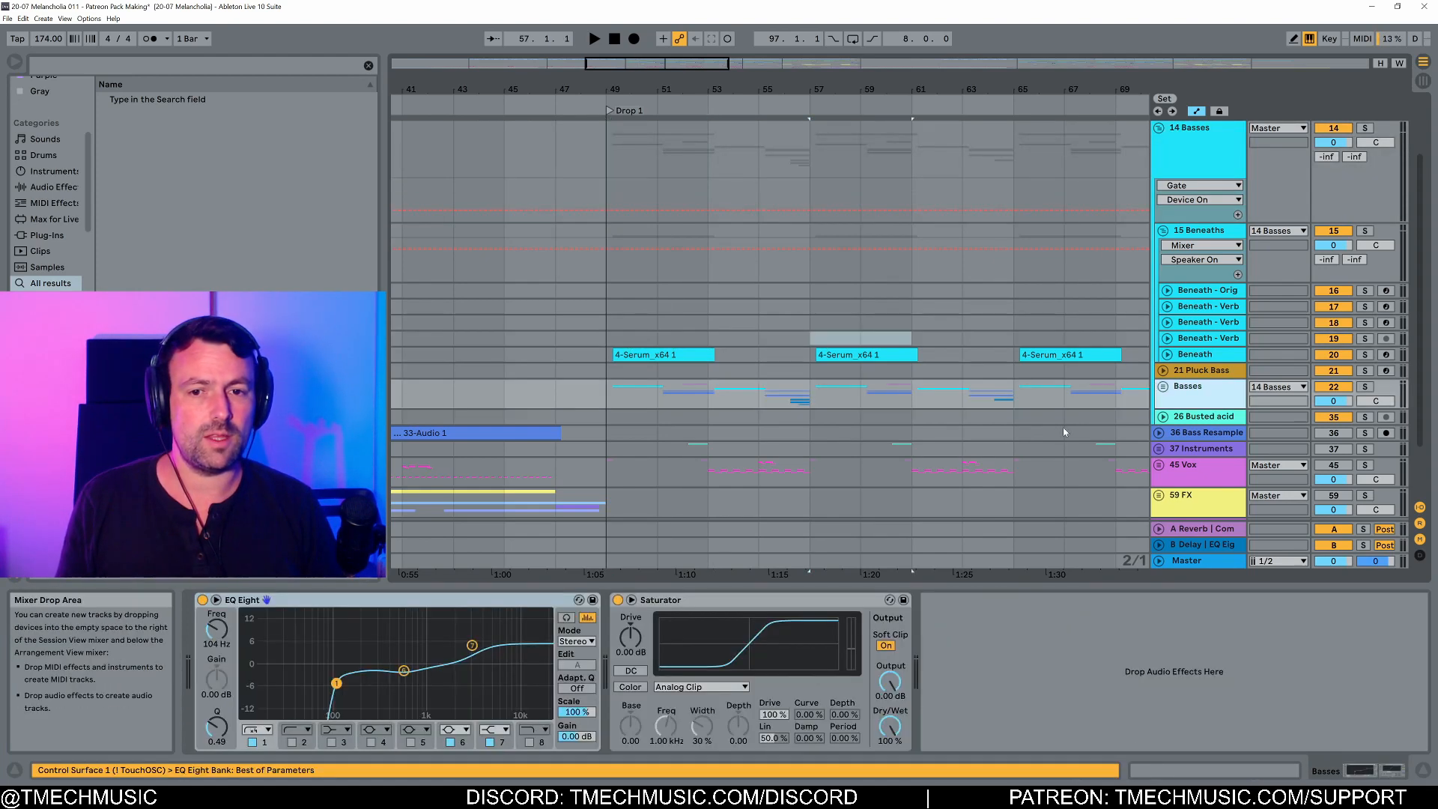
Step: Expand the Basses group, unfold the Foghorn 2 track and audition its first clip
click(1163, 388)
scroll(803, 438, down, 3)
scroll(801, 441, down, 5)
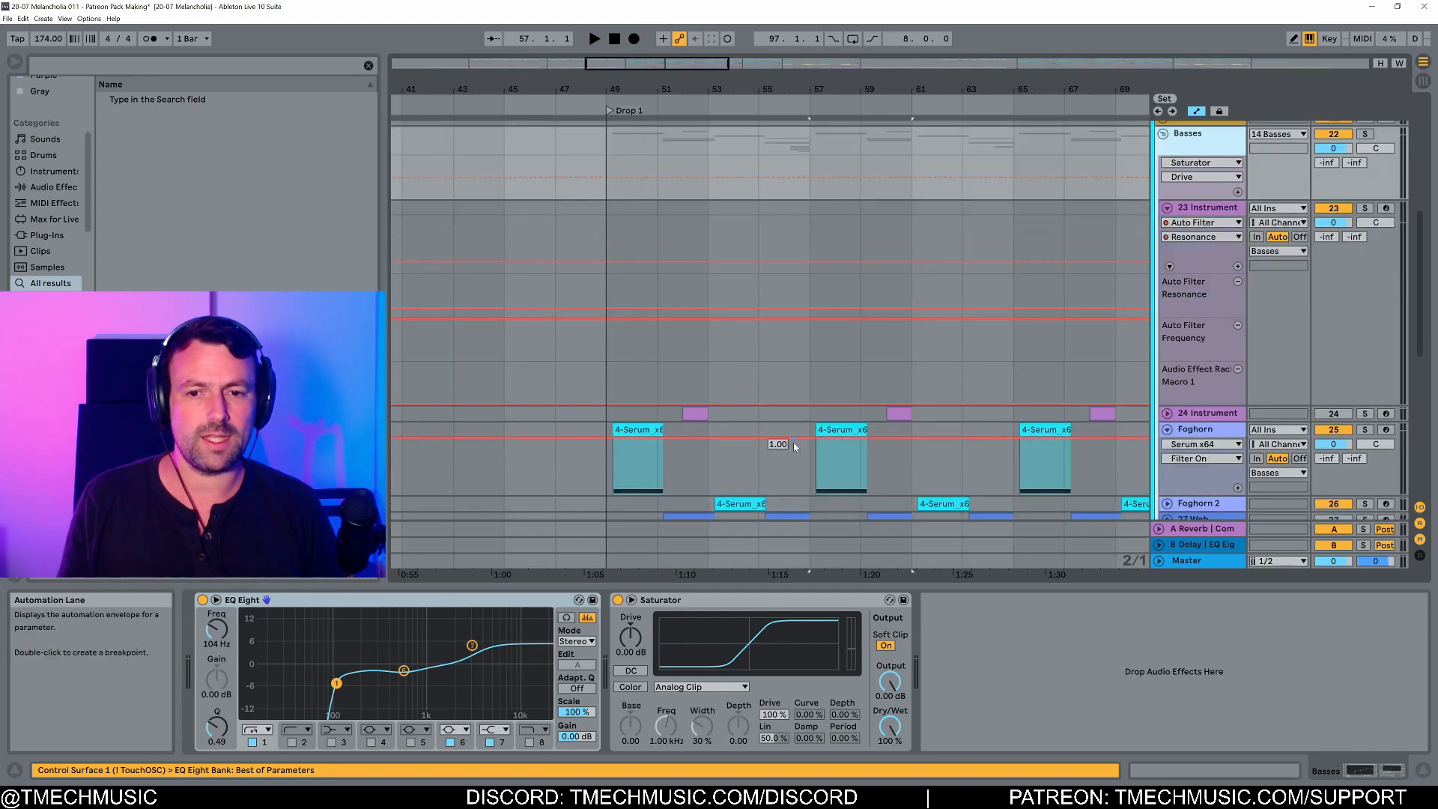
click(1170, 405)
click(1168, 404)
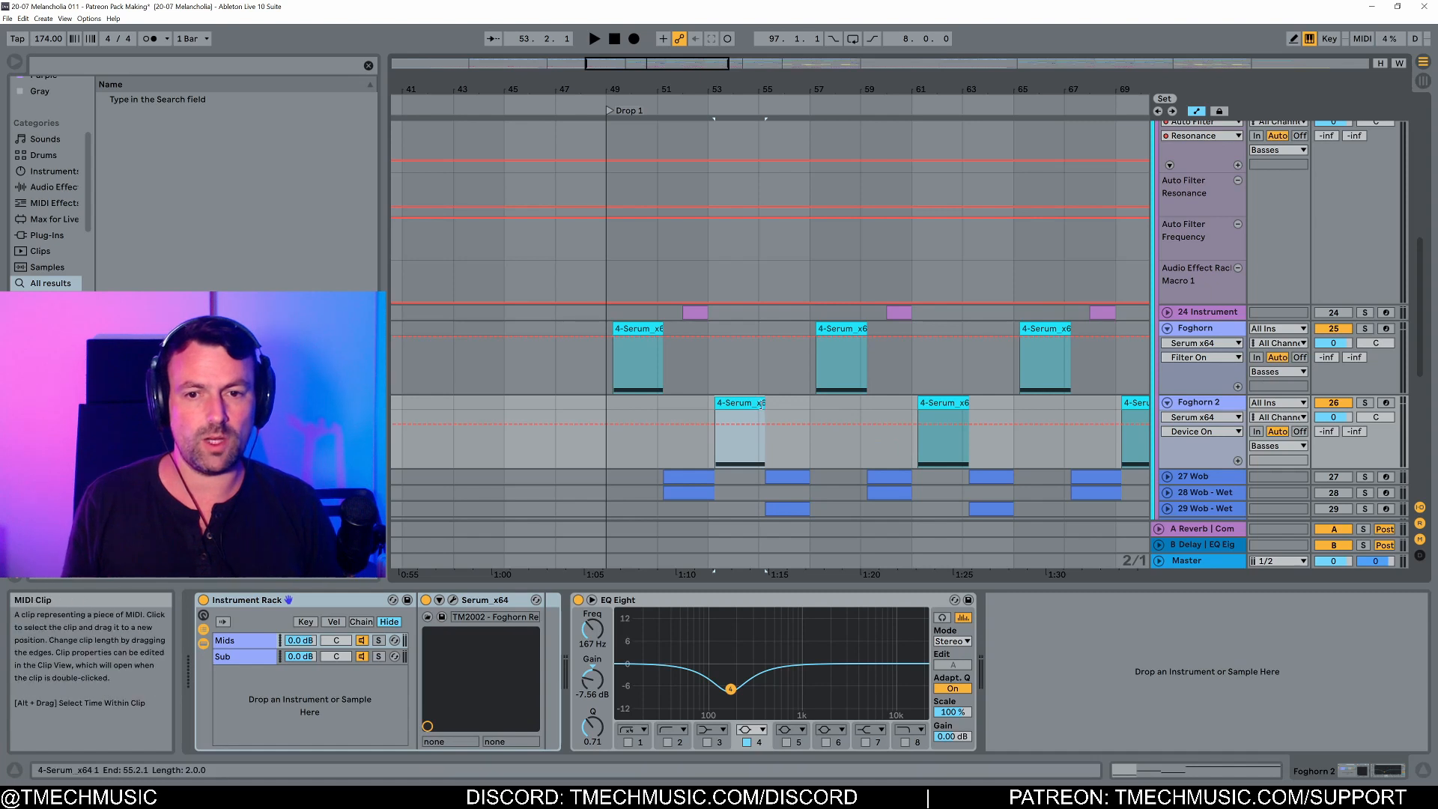
key(space)
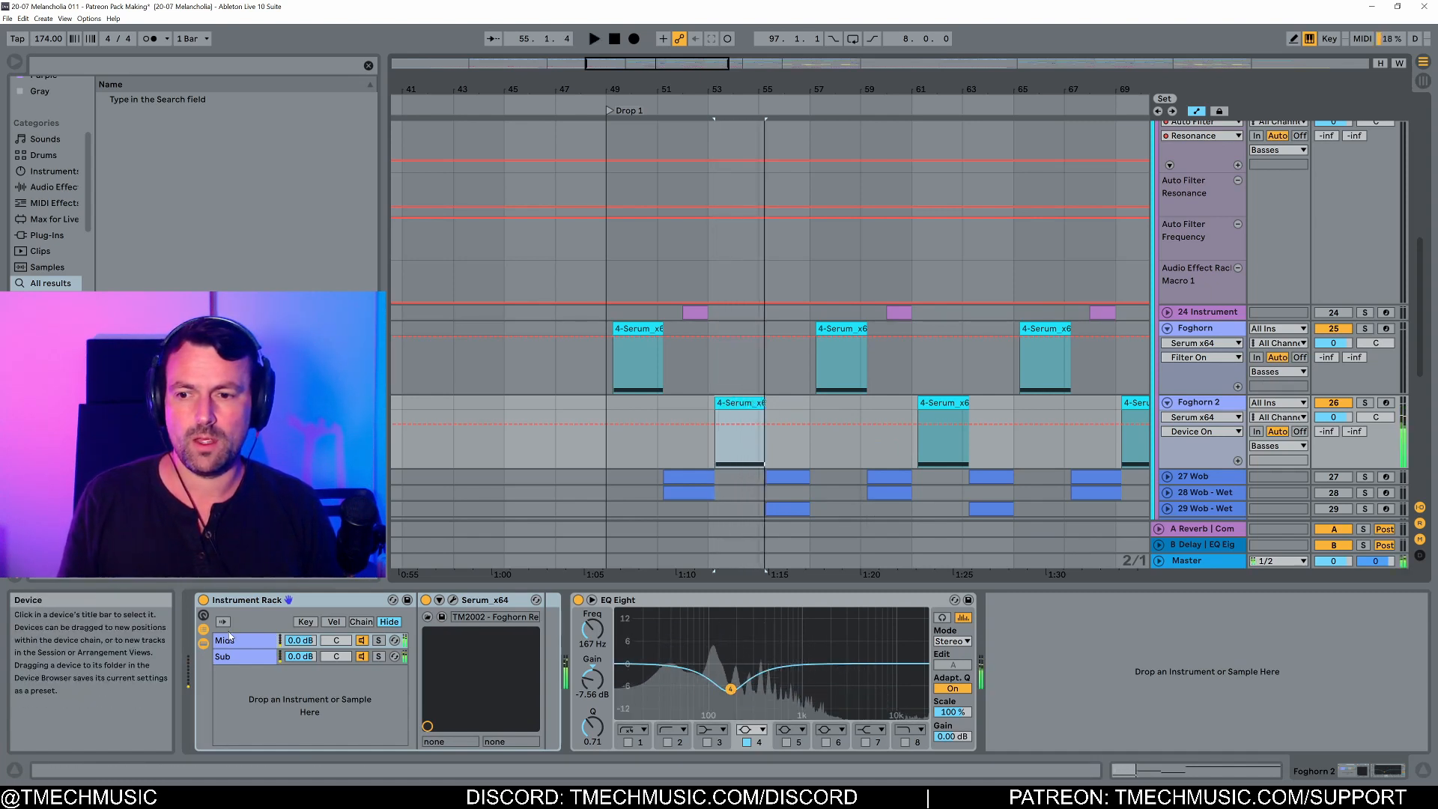
key(space)
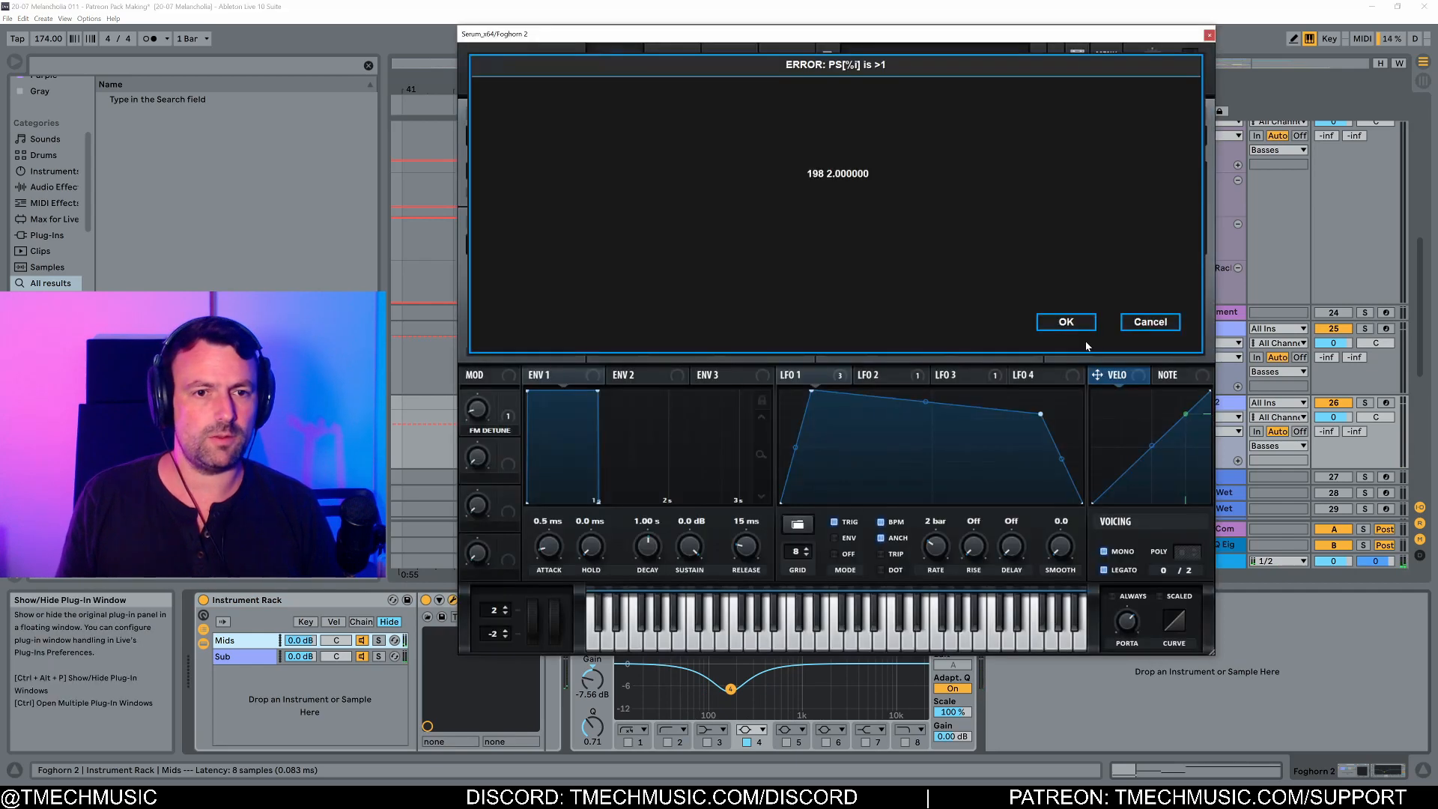
Step: Dismiss the Serum error and audition Foghorn 2 with its TM2002 - Foghorn Redux patch in view, closing the plug-in window when done
click(1083, 319)
key(space)
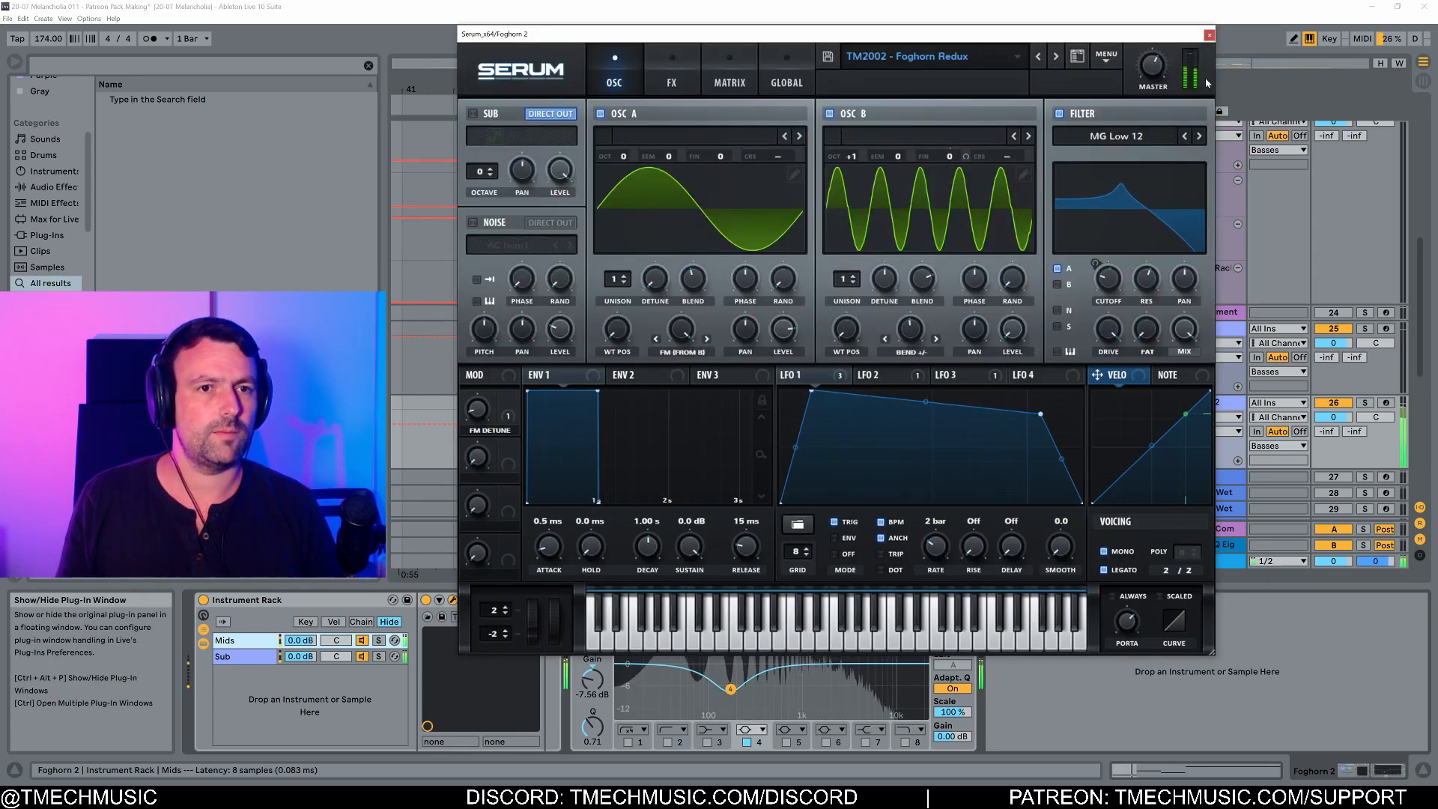
key(ctrl+alt+p)
Step: Select the first Foghorn 2 clip and extend the time selection to bar 57
click(755, 404)
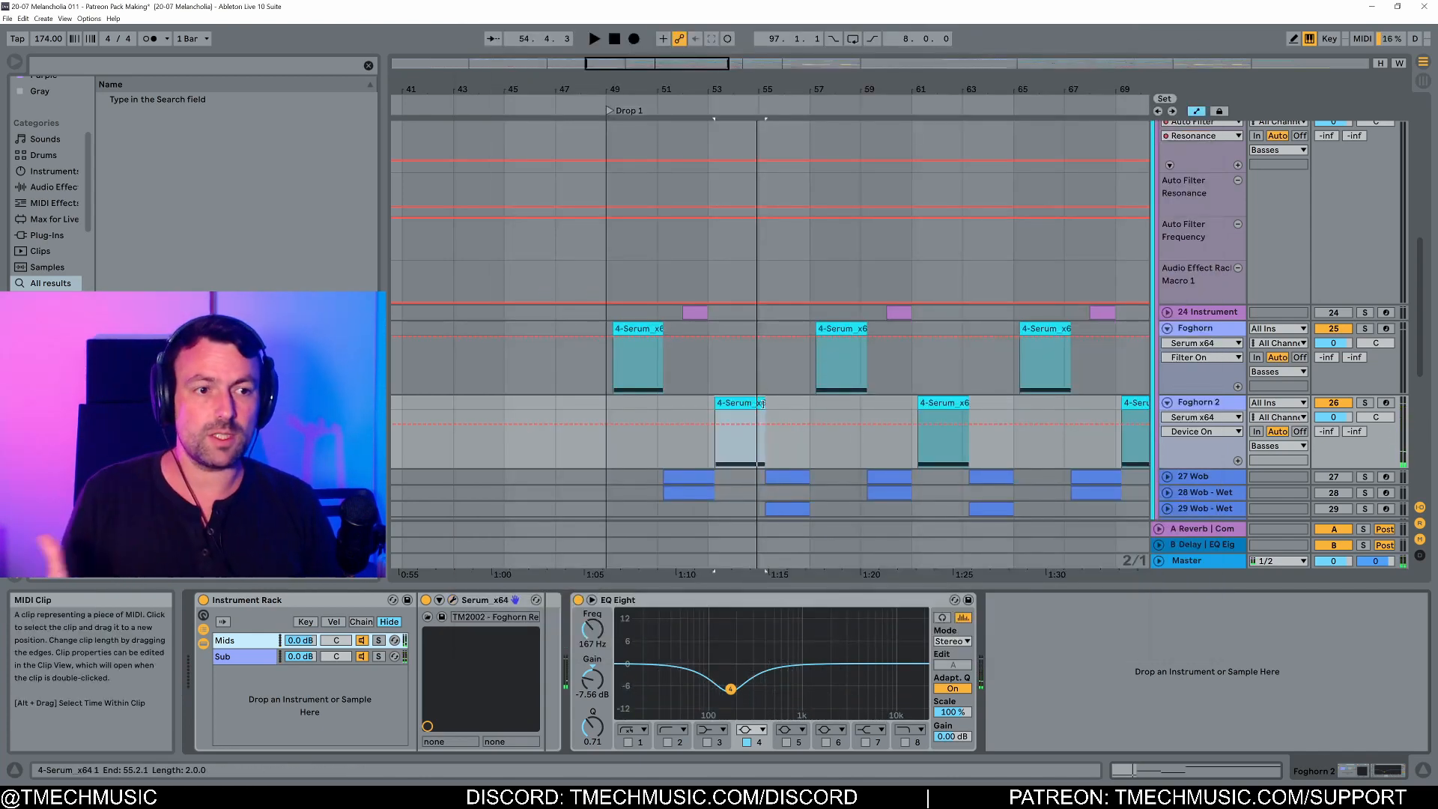
shift+click(802, 406)
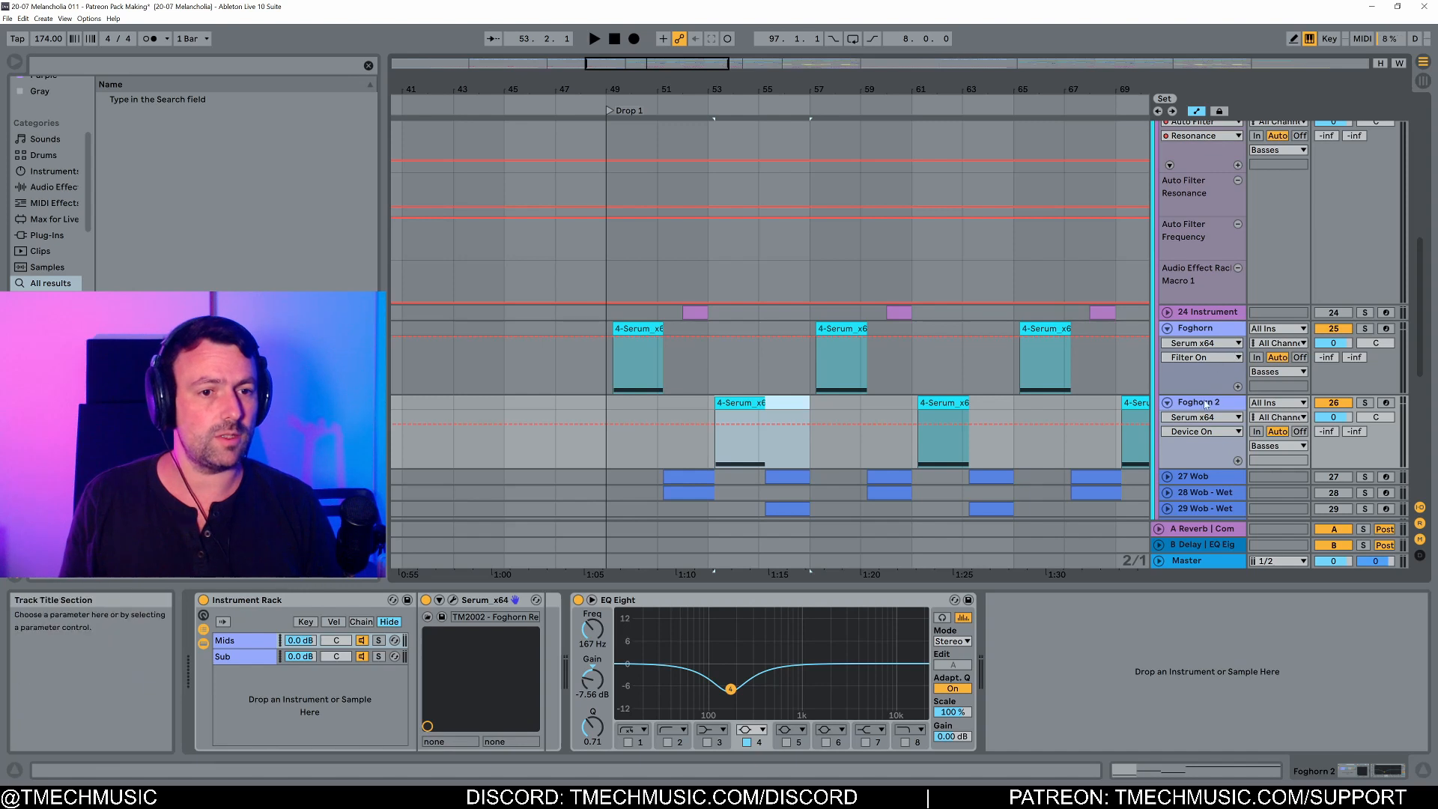
scroll(1167, 403, up, 1)
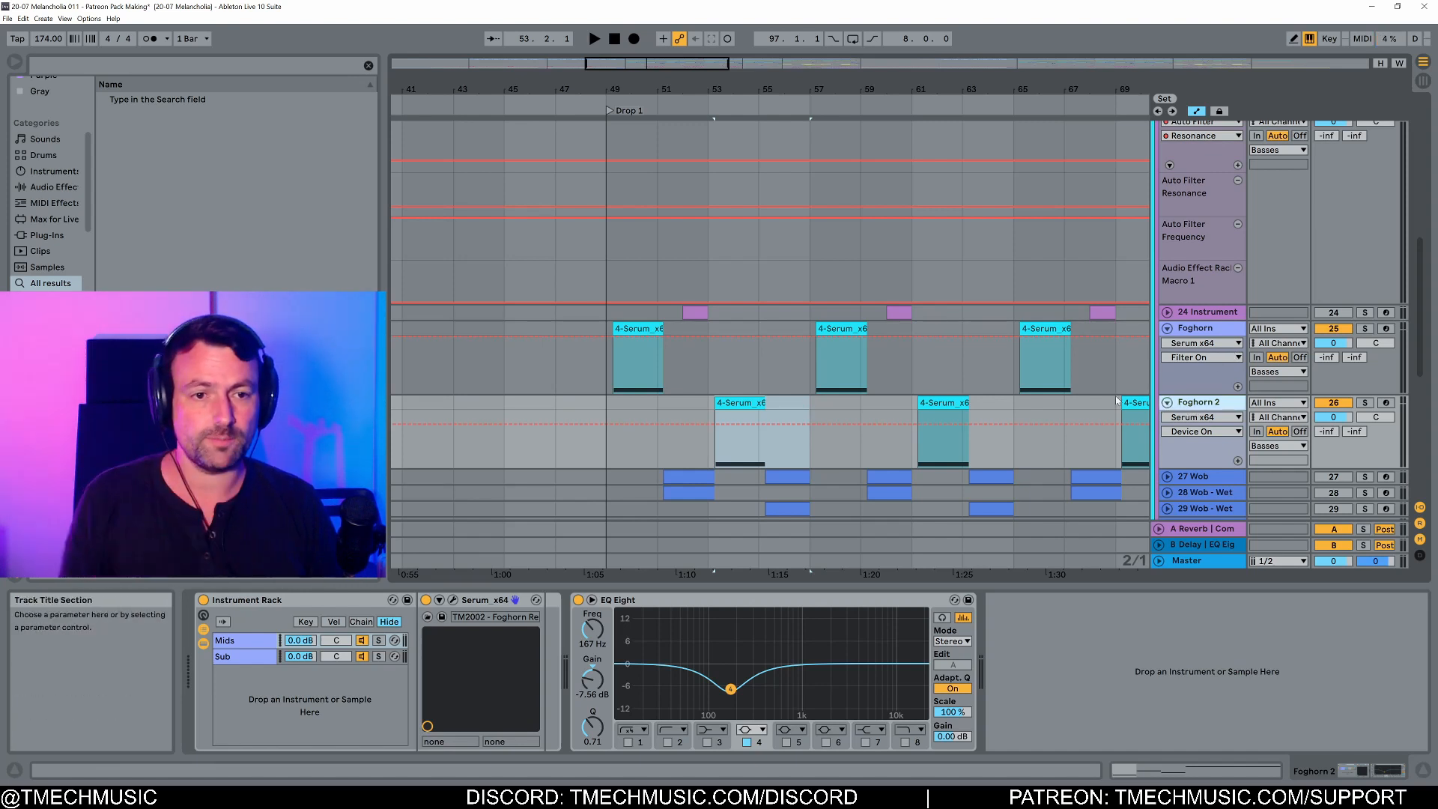
Step: Show the Foghorn track's device chain and play the drop from bar 49, stopping after about three bars
click(1191, 348)
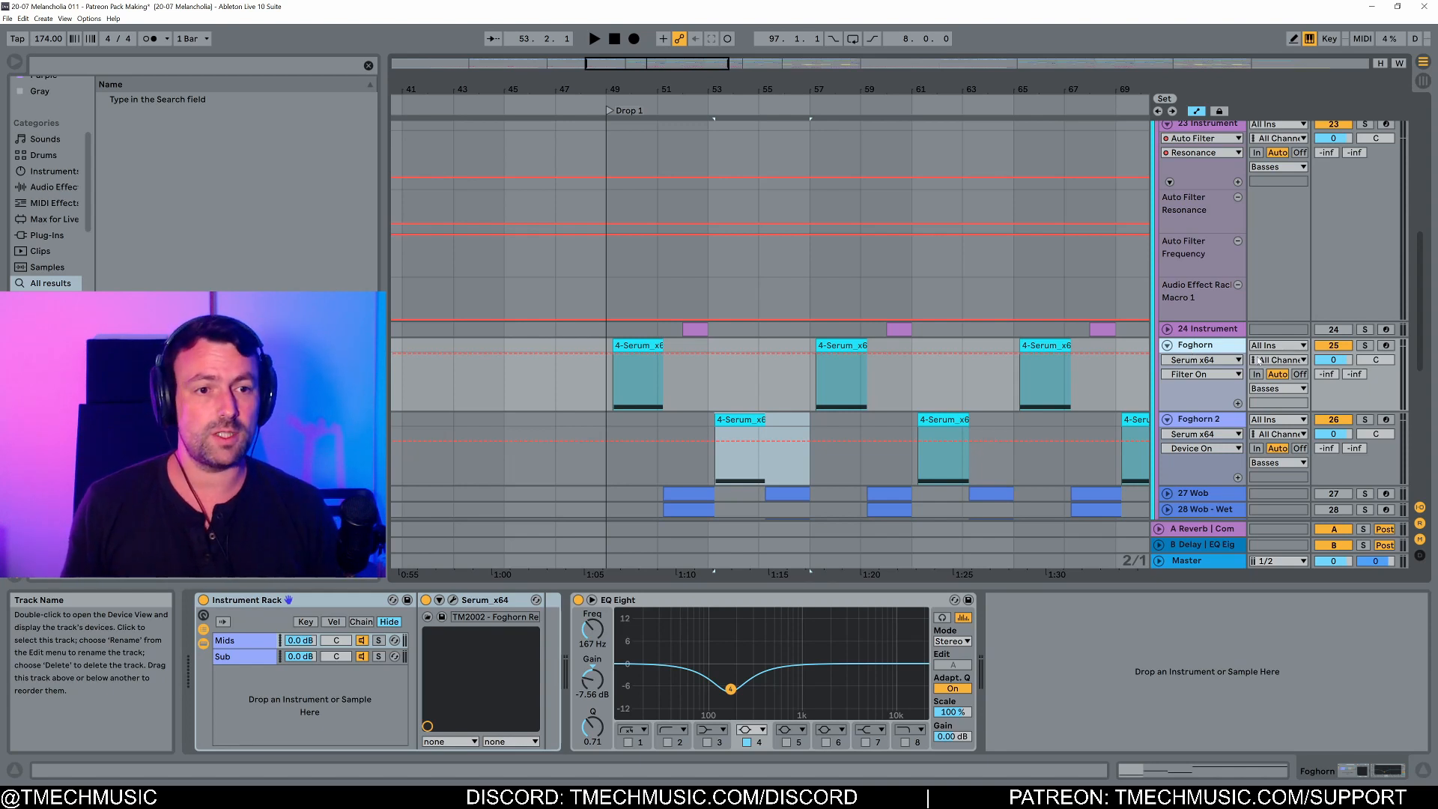
click(606, 336)
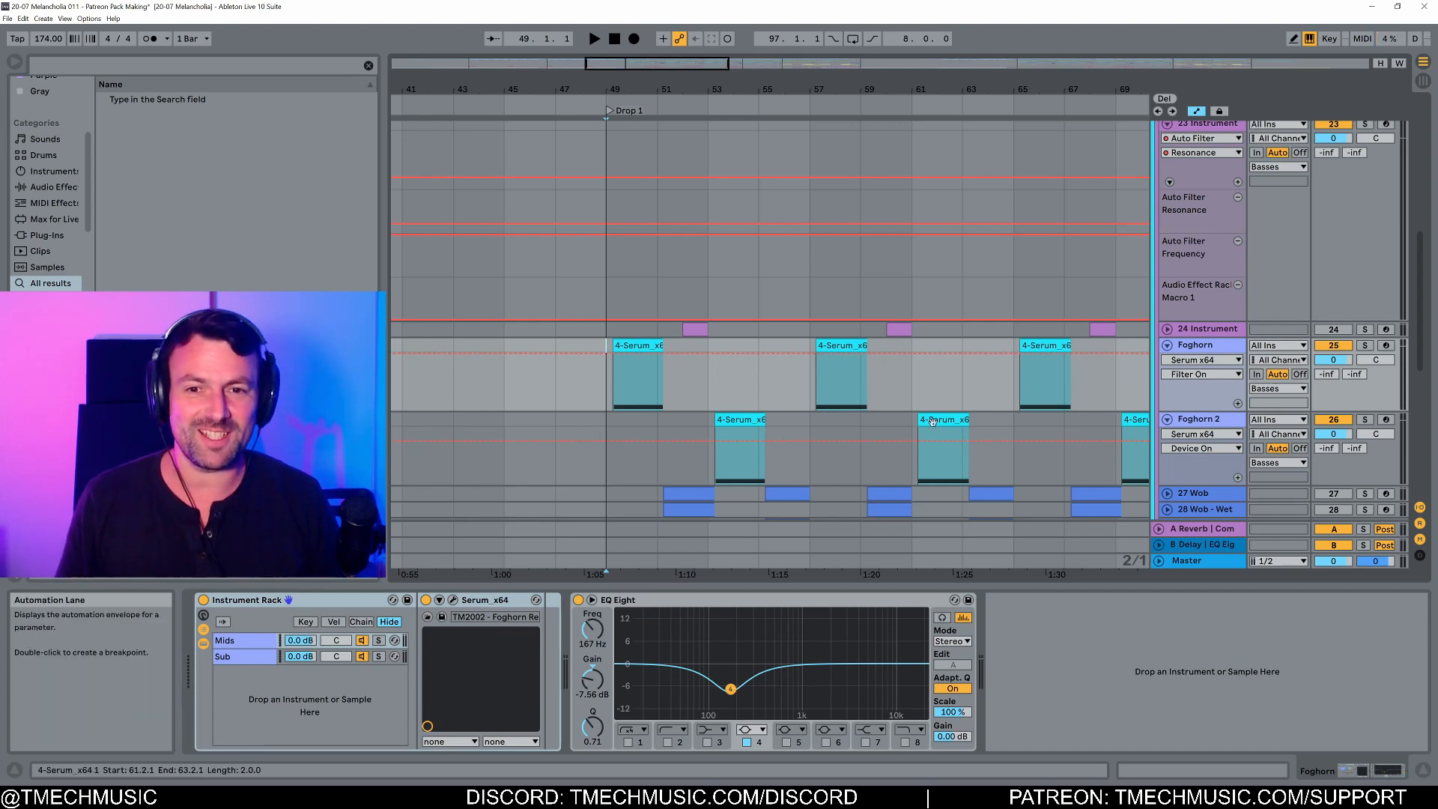
key(space)
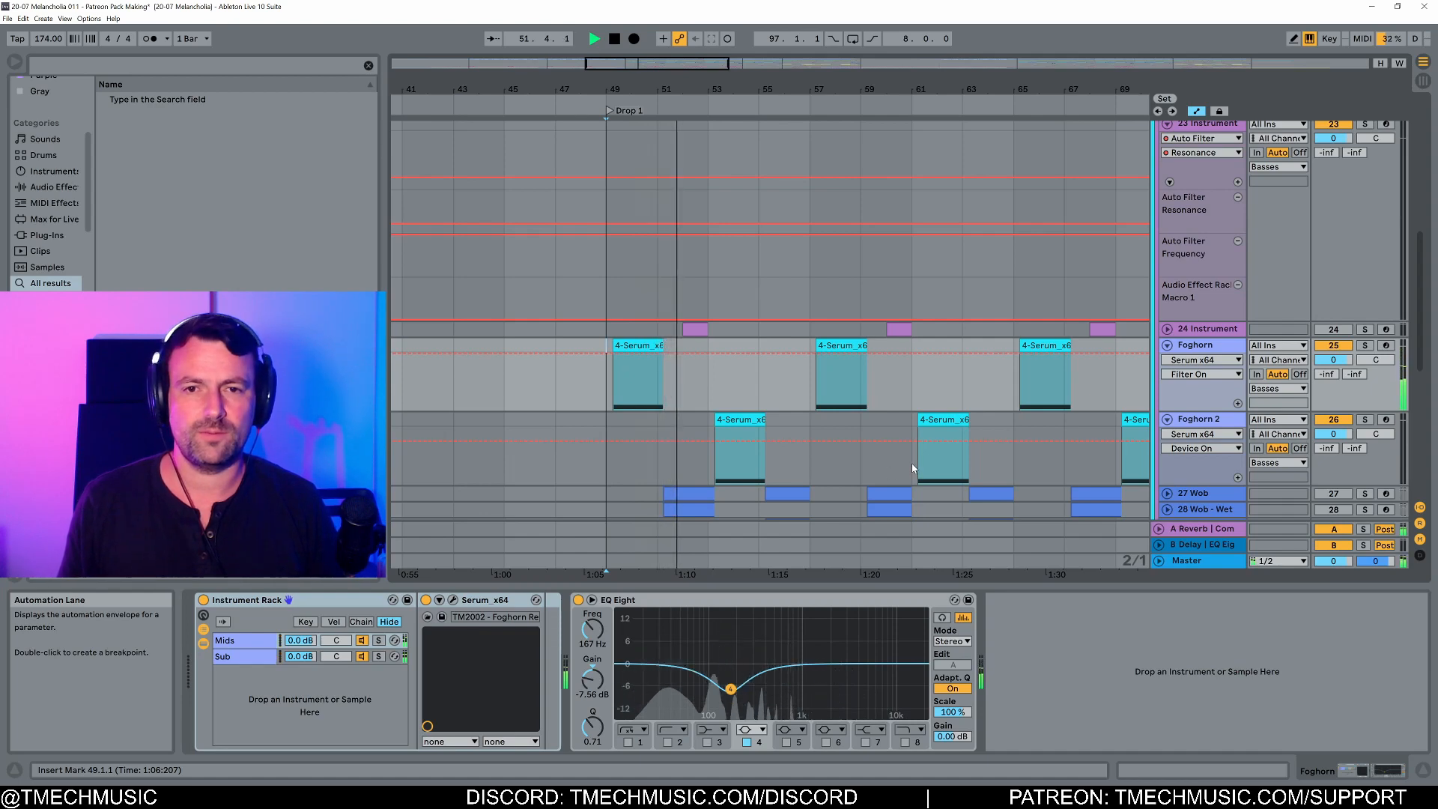
key(space)
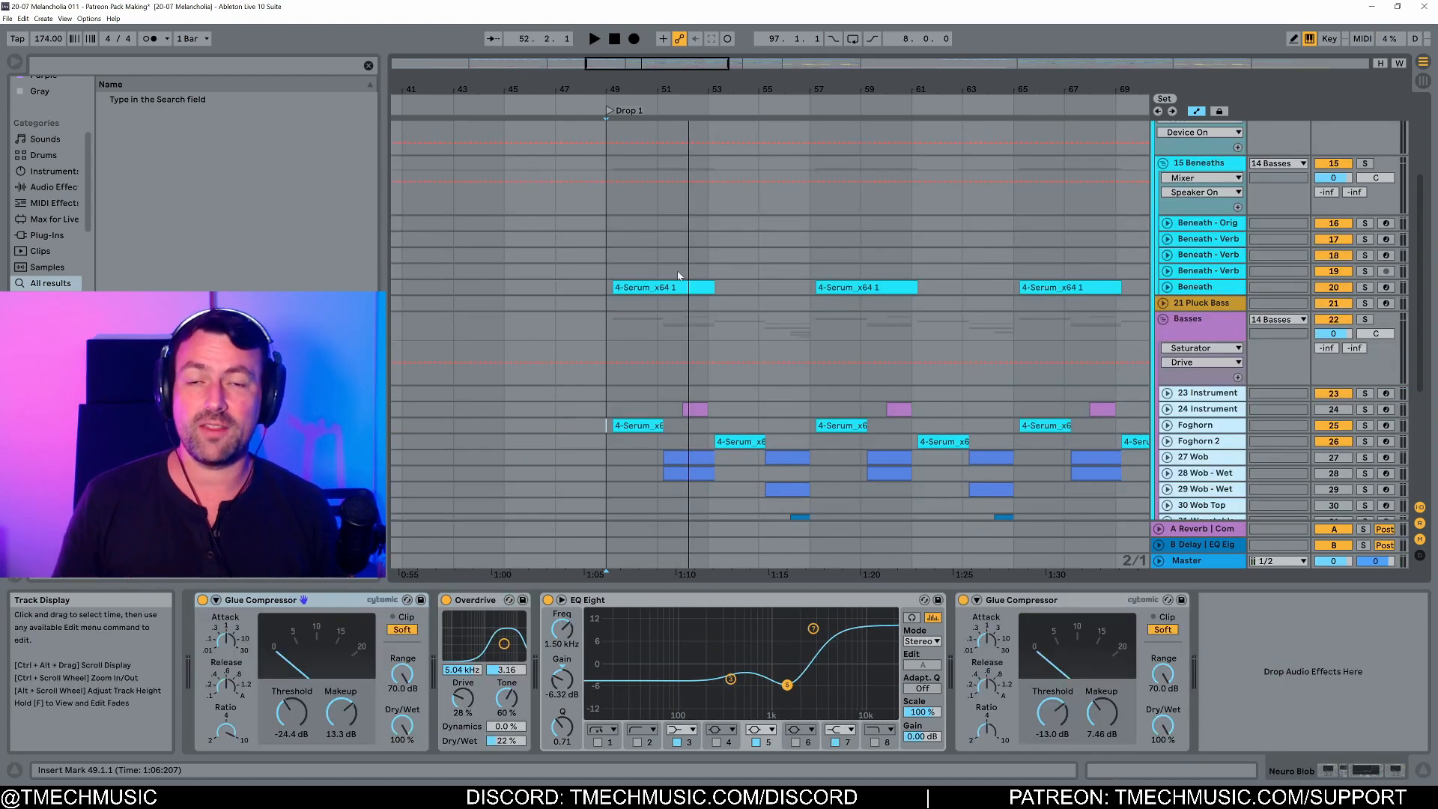